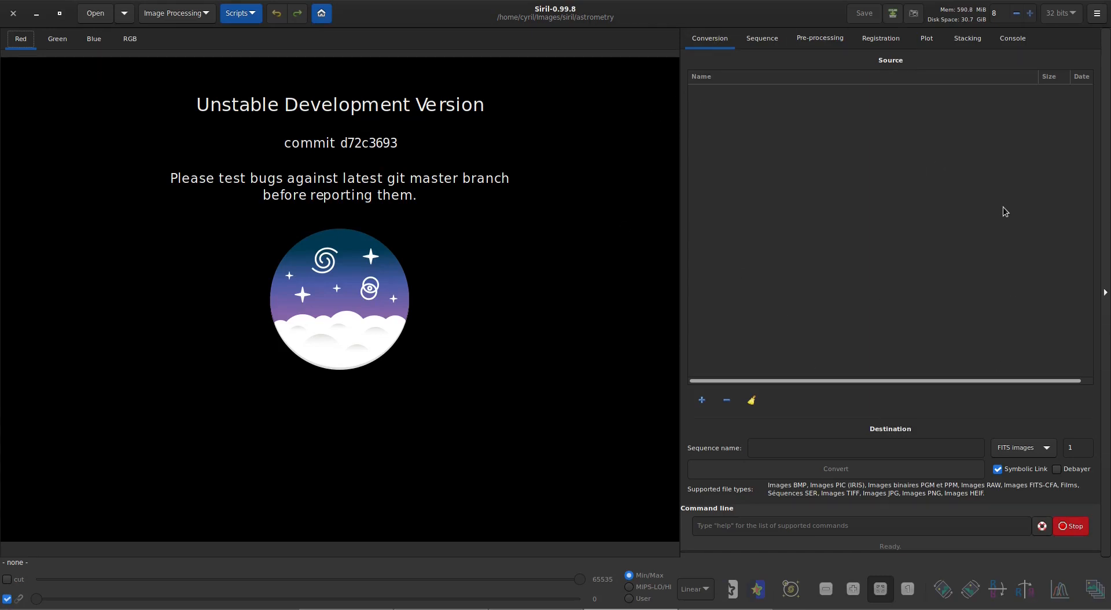
left_click(772, 38)
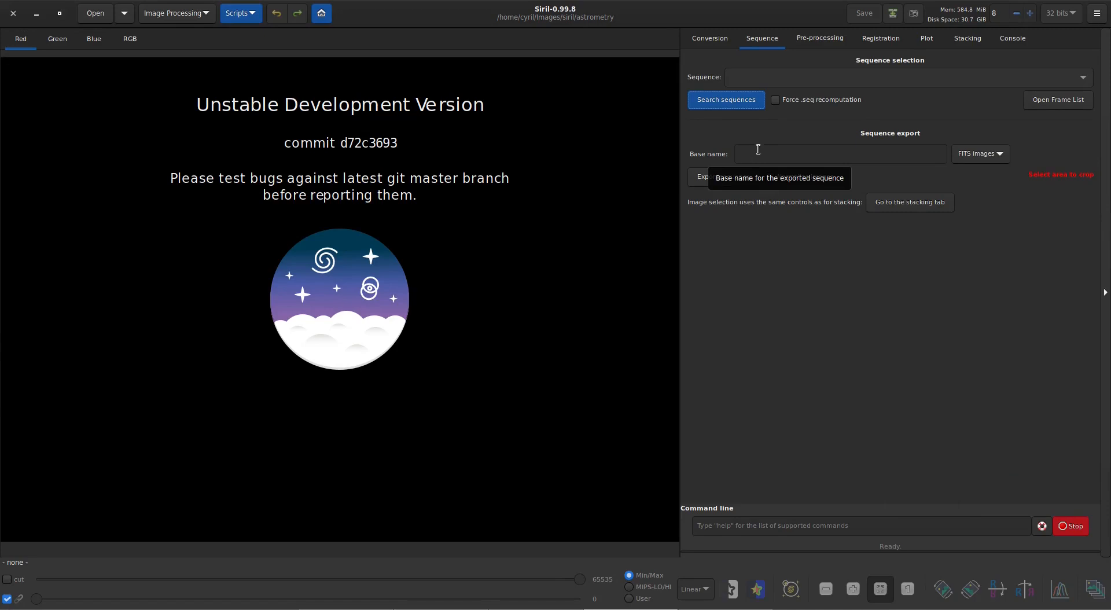
left_click(713, 43)
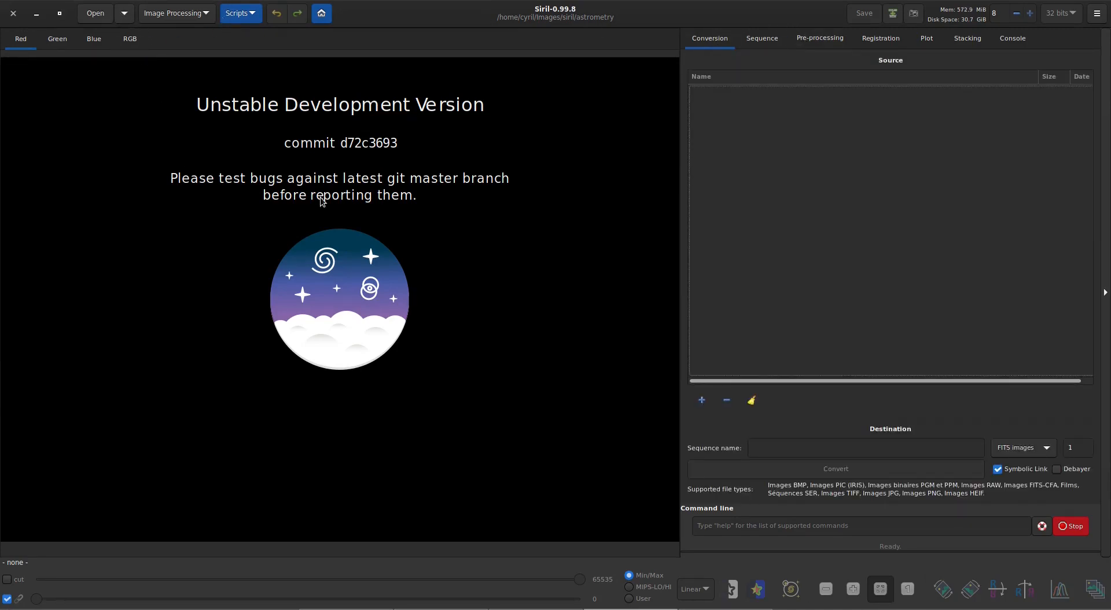
Open the preferences and review the FITS/SER and DSLR RAW debayer settings, including the available FITS/SER debayer interpolation methods.
key("ctrl+p")
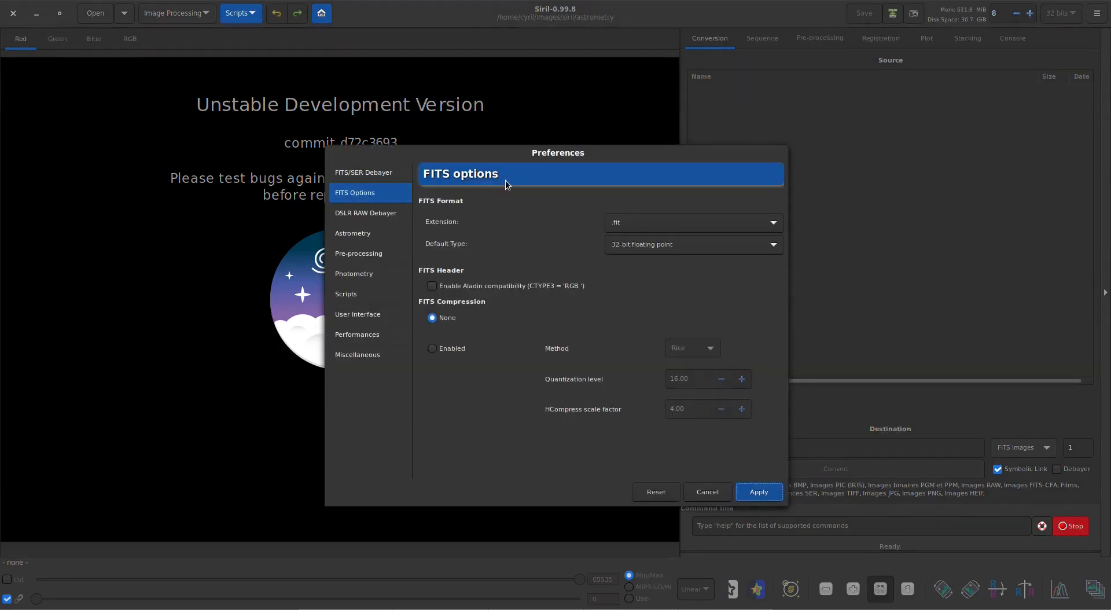
left_click(379, 173)
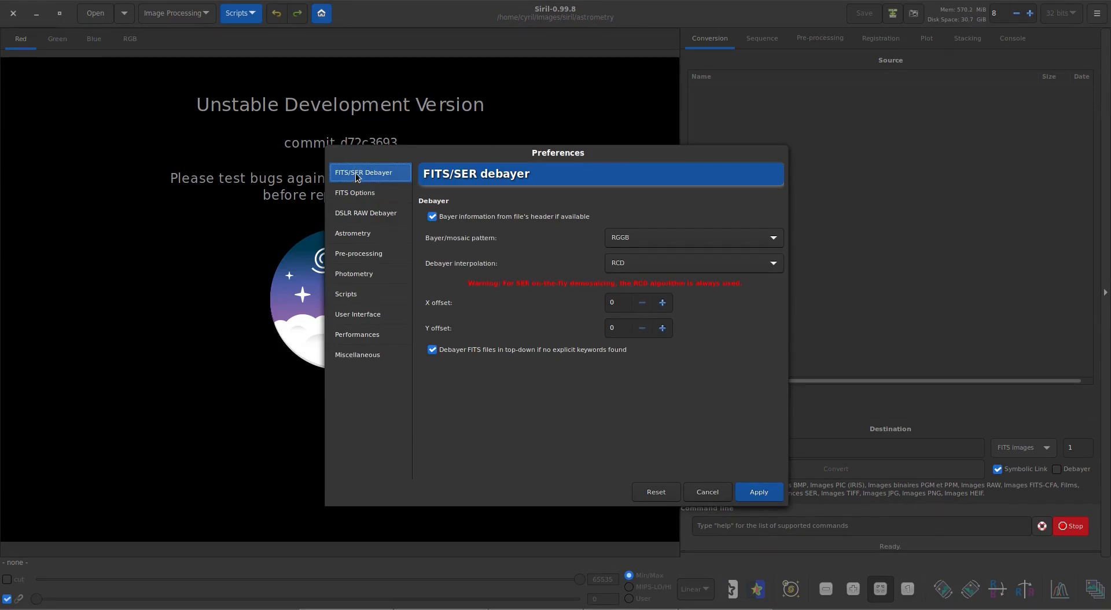
left_click(370, 214)
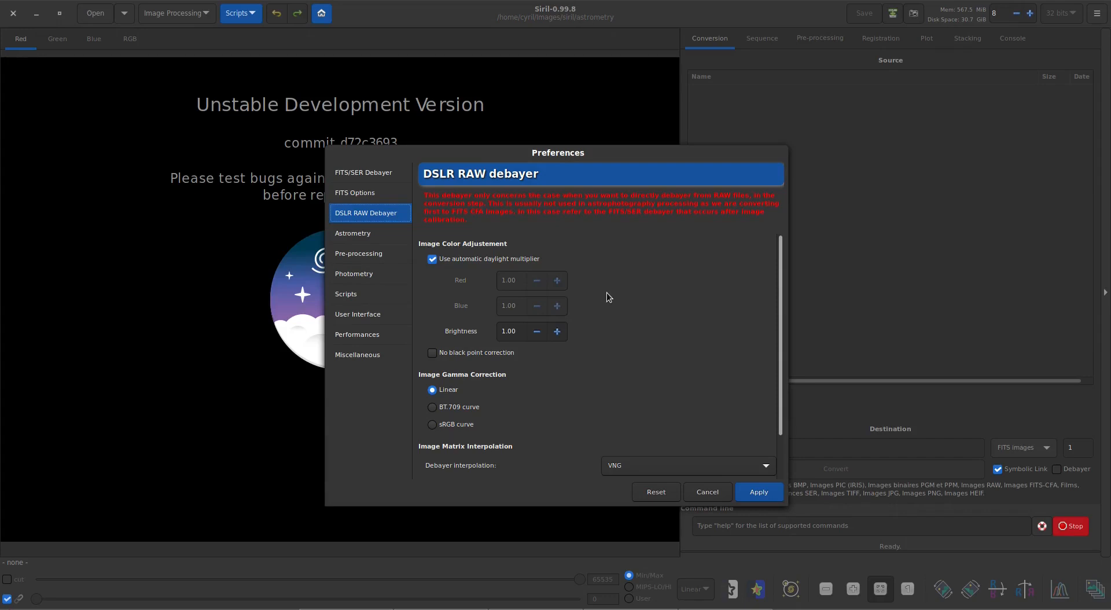
left_click(359, 172)
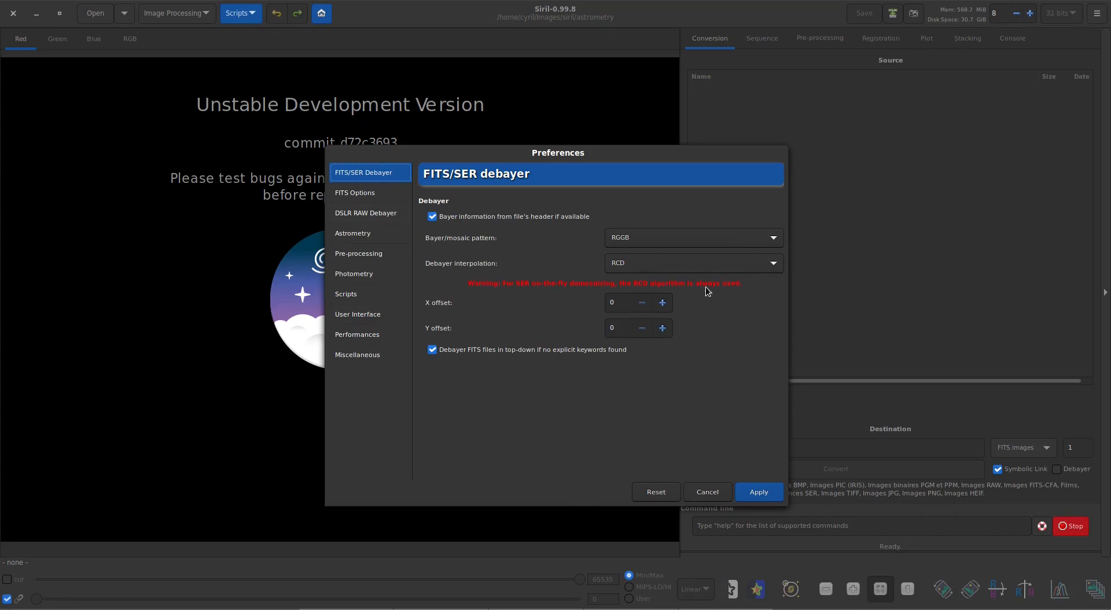
left_click(693, 265)
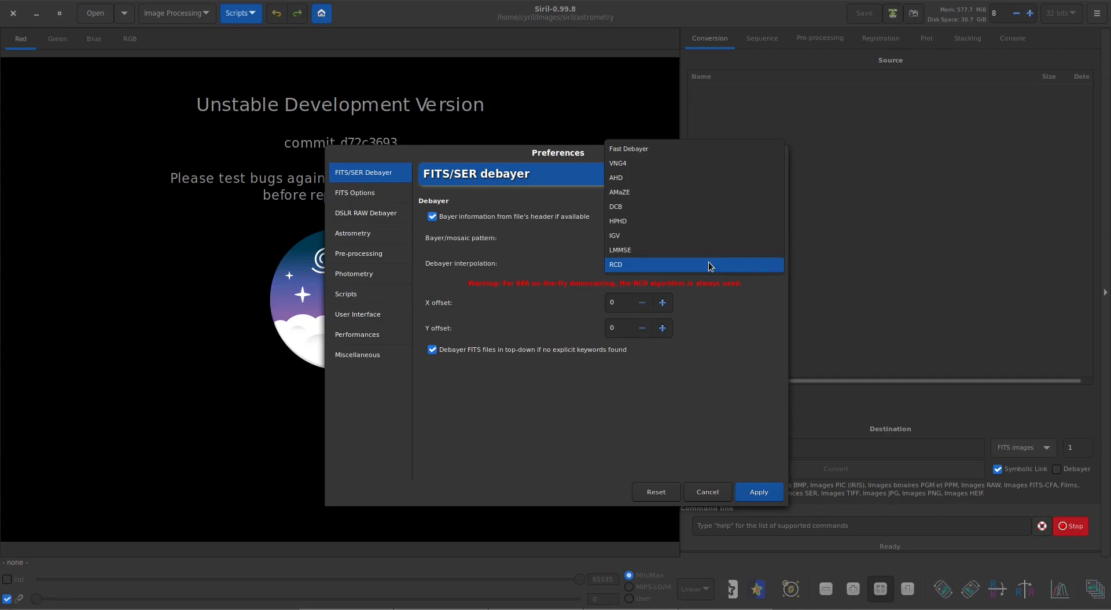
left_click(659, 266)
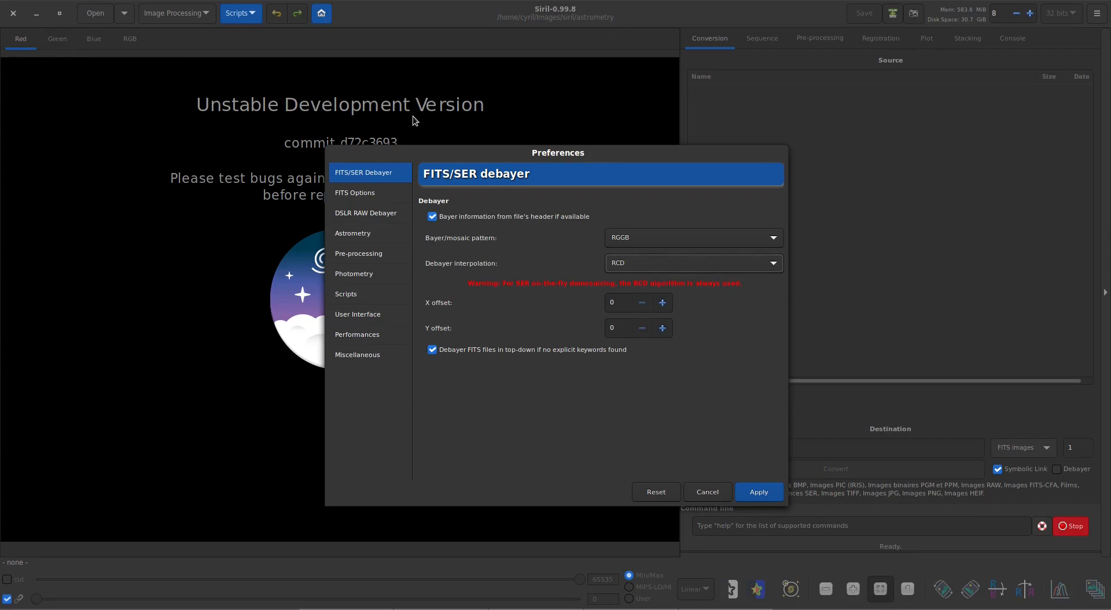
Review the FITS, astrometry, pre-processing, photometry, scripts, user interface, performance and miscellaneous preferences, and close them without applying anything.
left_click(350, 192)
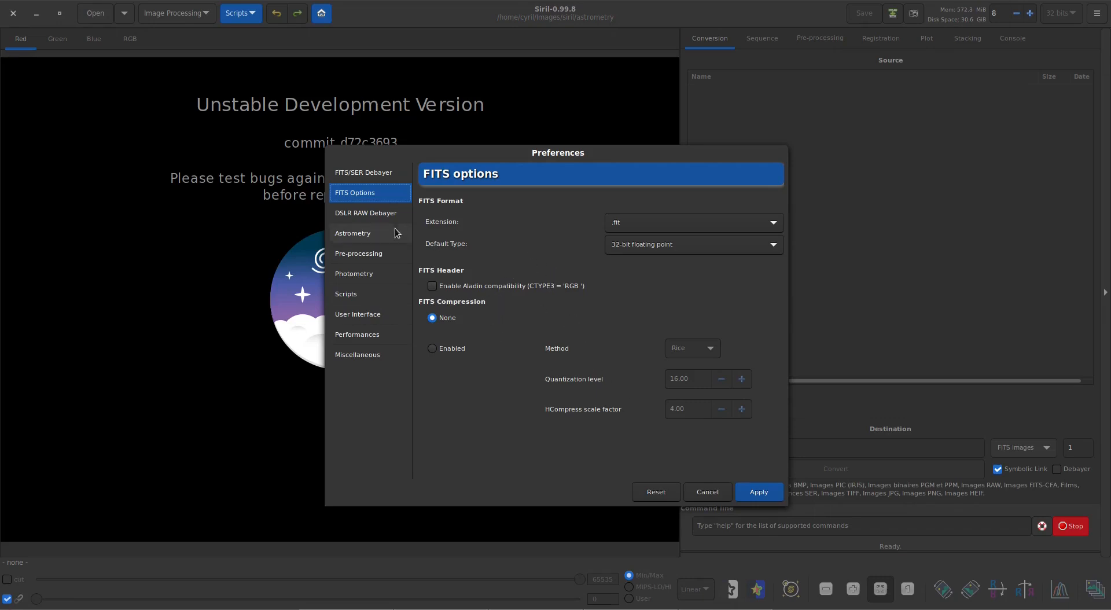
left_click(366, 232)
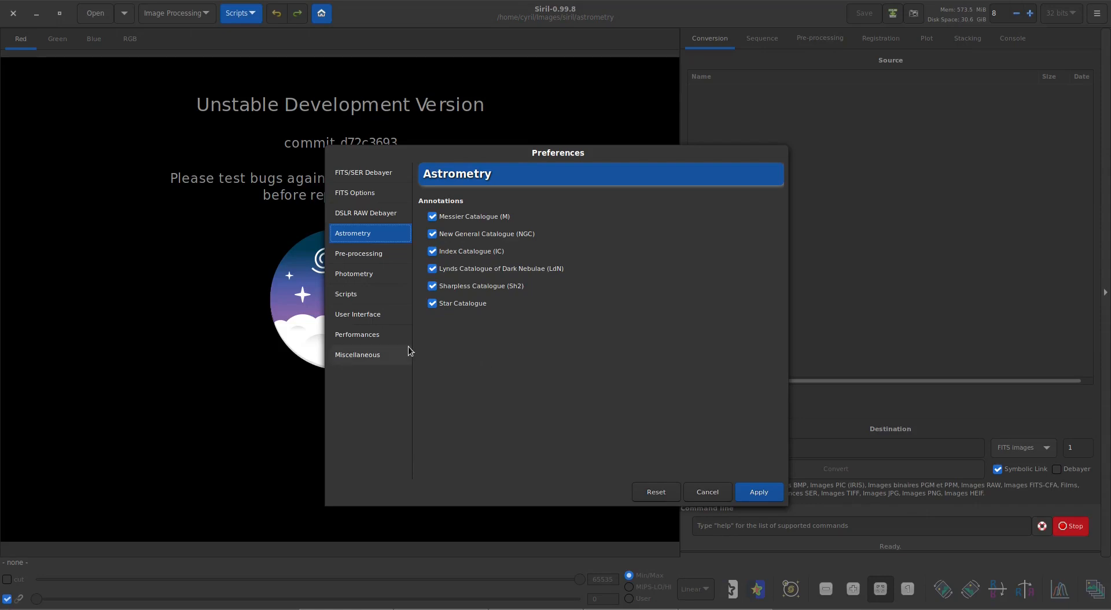
left_click(353, 254)
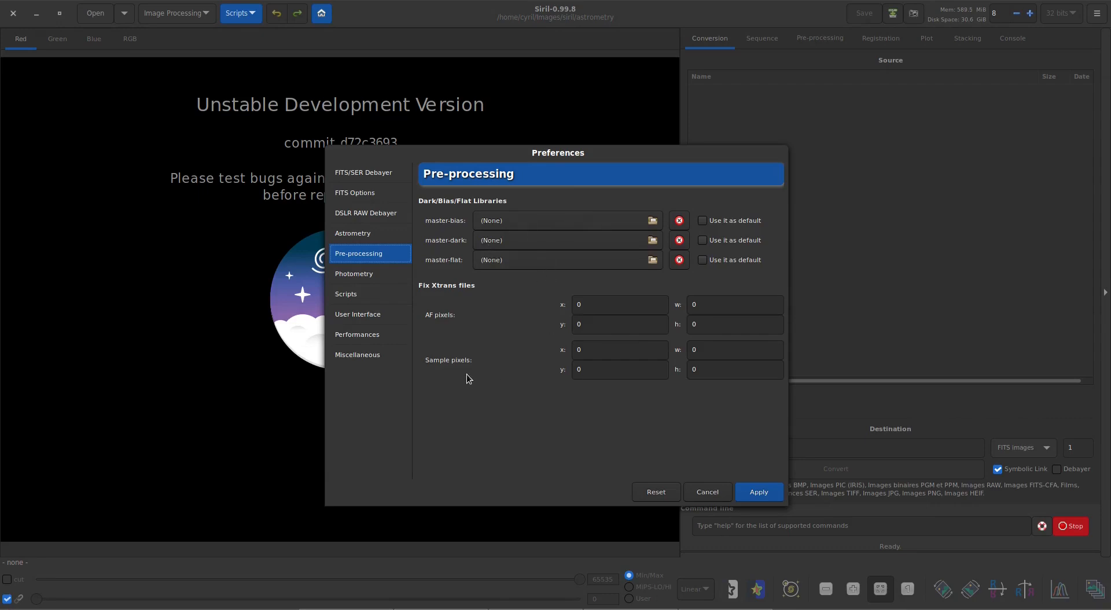
mouse_move(468, 379)
left_click(367, 278)
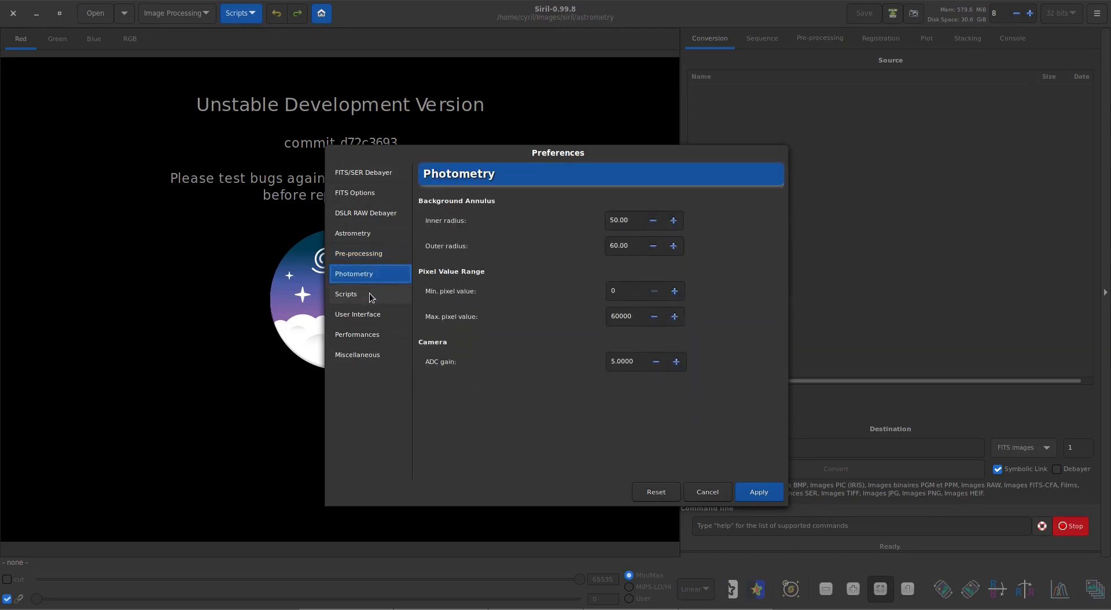
left_click(371, 296)
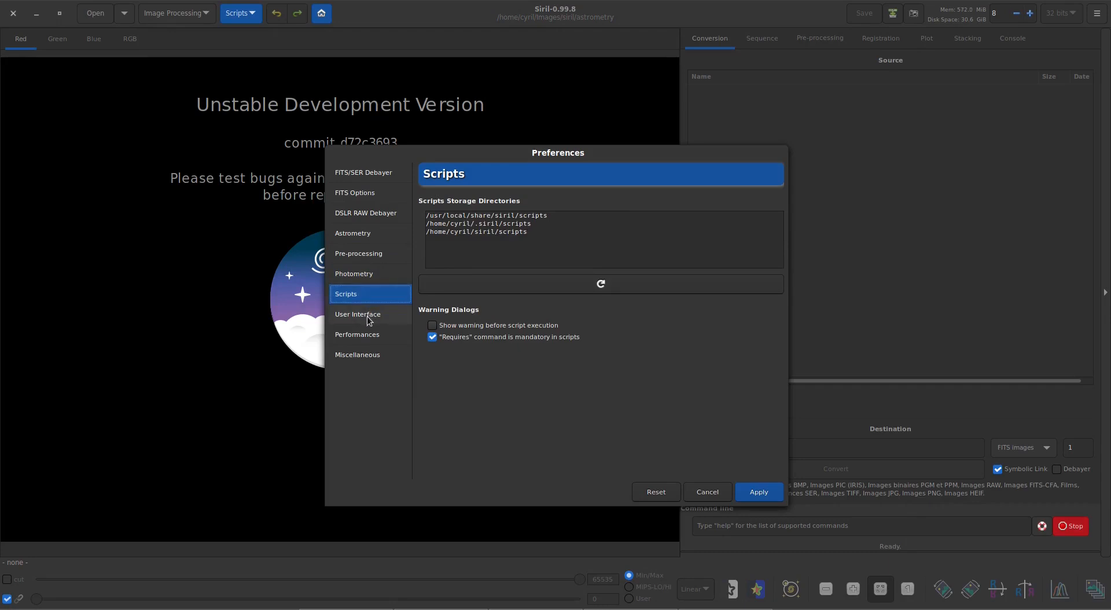
left_click(368, 316)
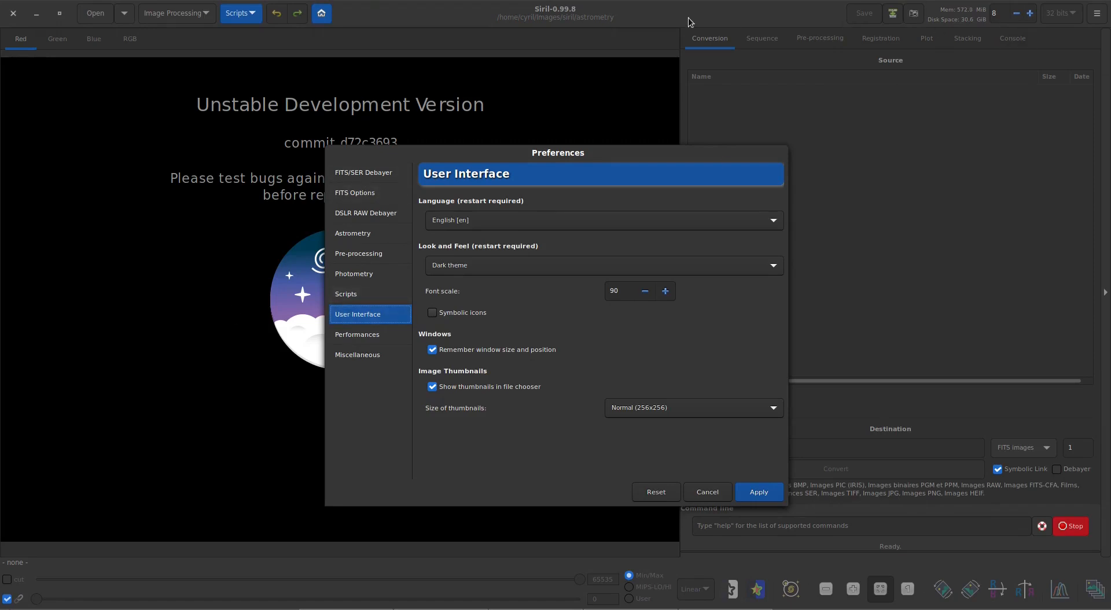
left_click(371, 335)
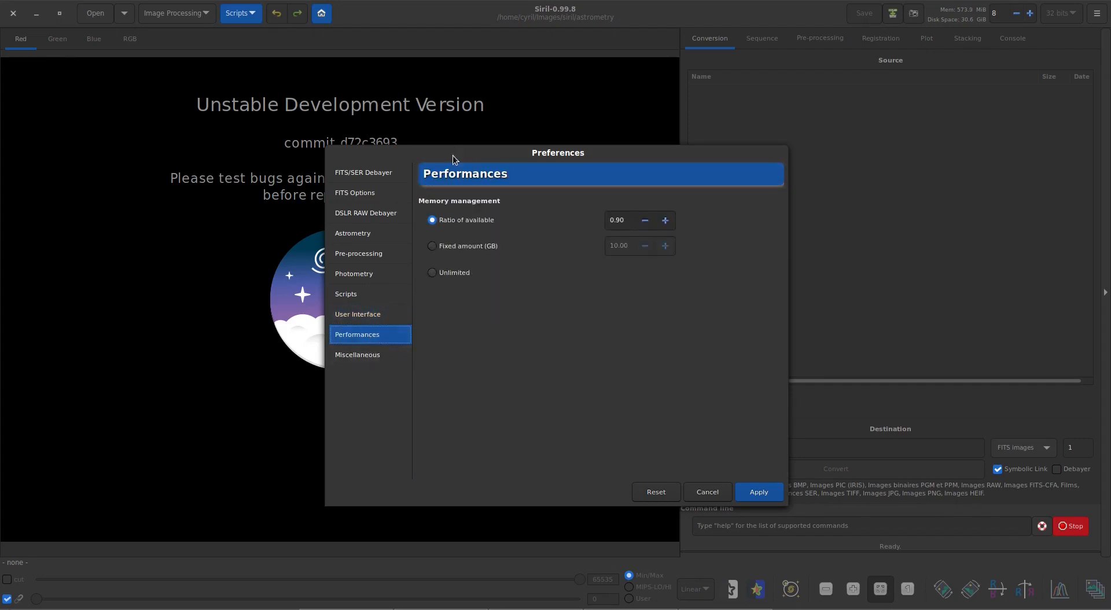
left_click(354, 356)
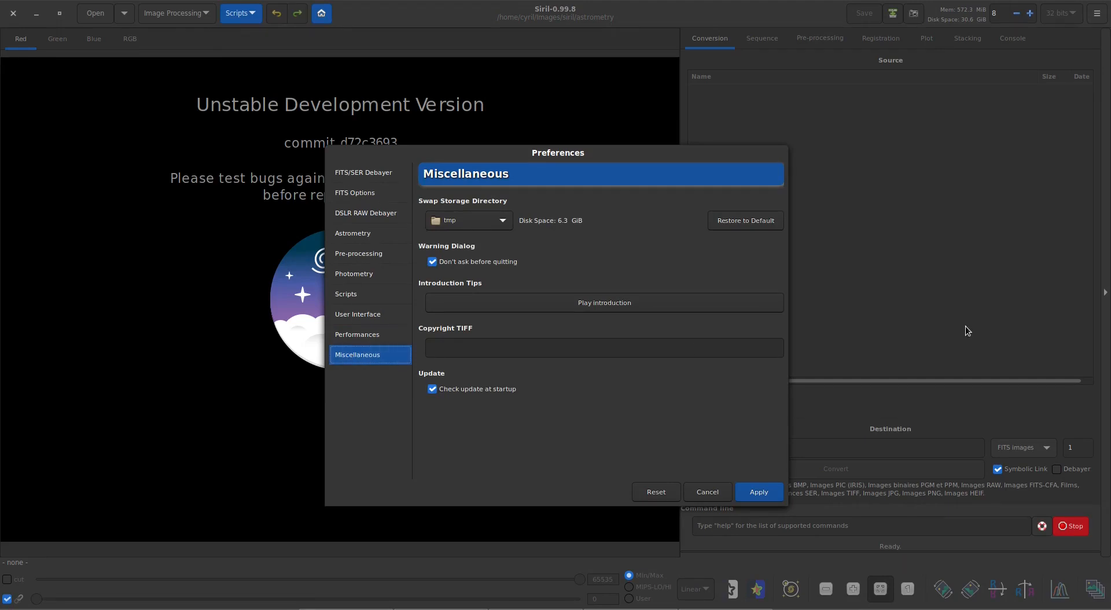
left_click(717, 496)
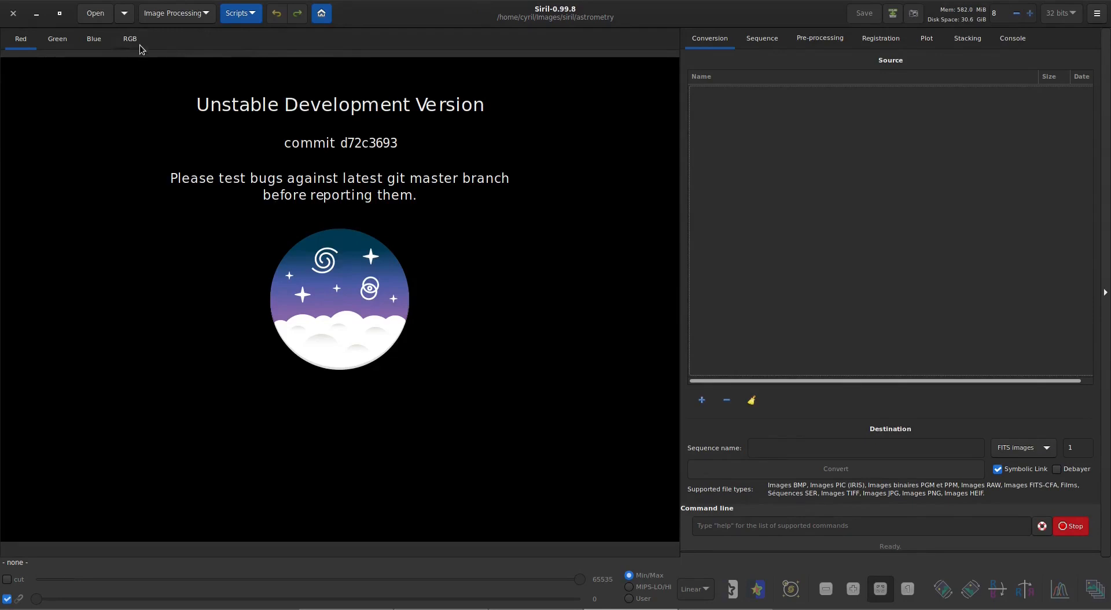
Open the recent image m42.fit and display its RGB view with the AutoStretch display mode.
left_click(125, 14)
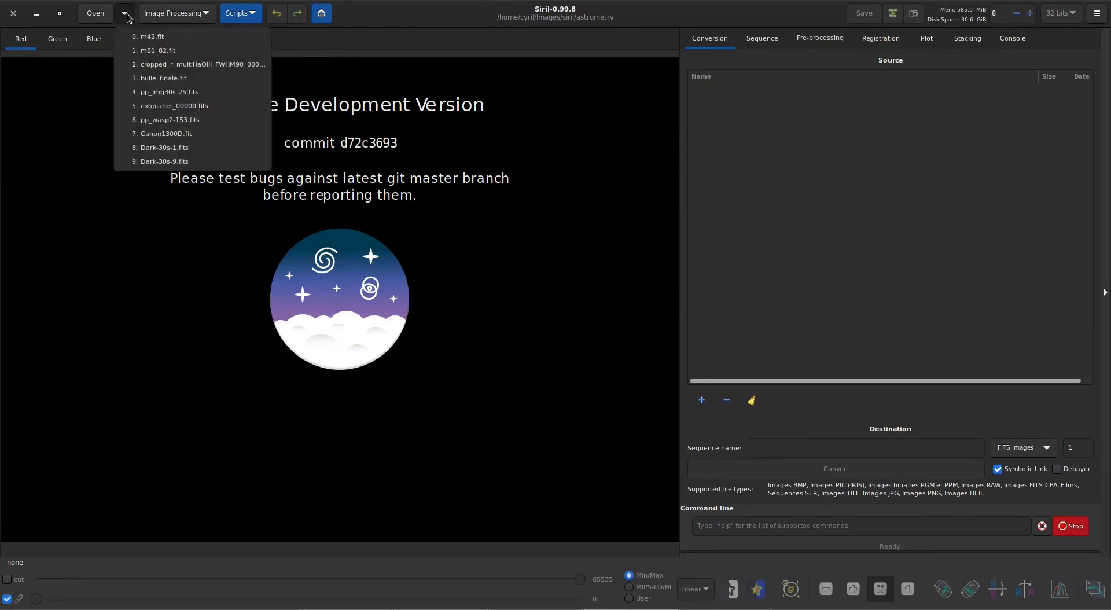
left_click(149, 36)
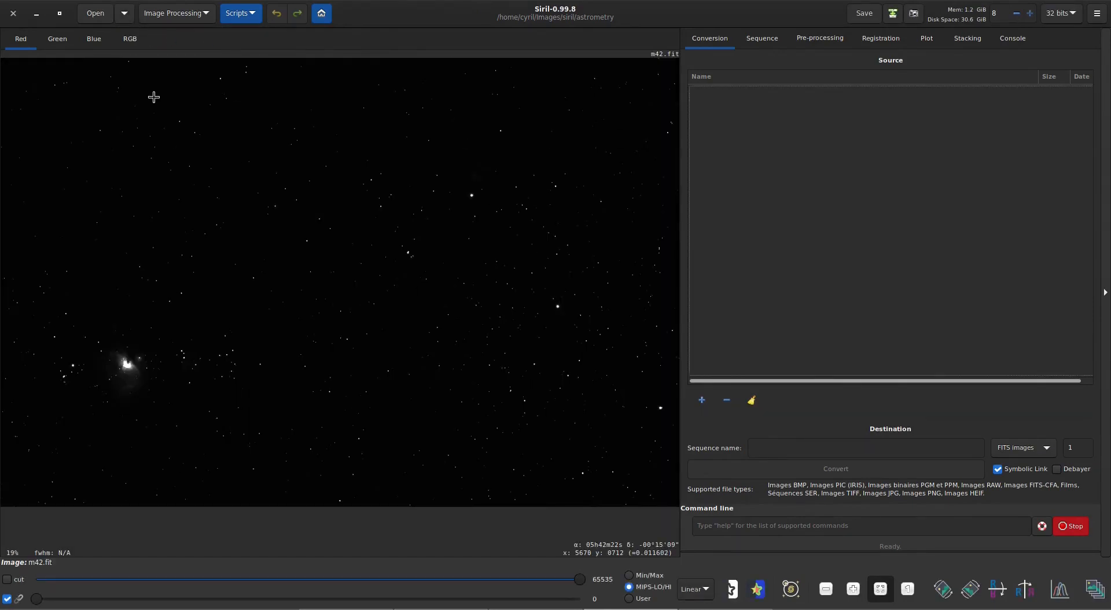
left_click(53, 40)
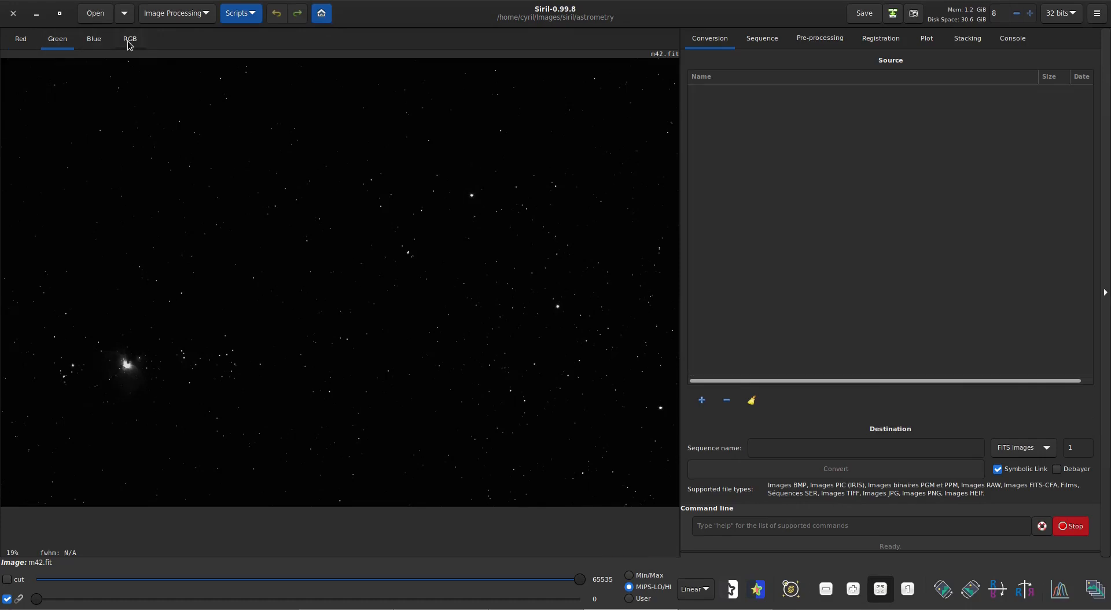
left_click(128, 42)
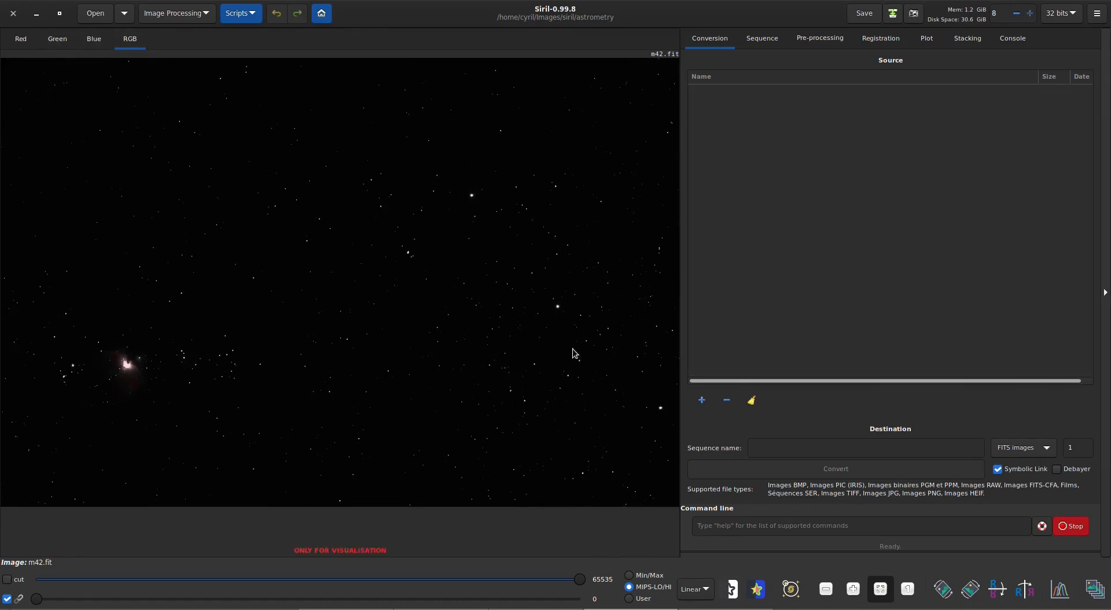
left_click(697, 590)
left_click(704, 559)
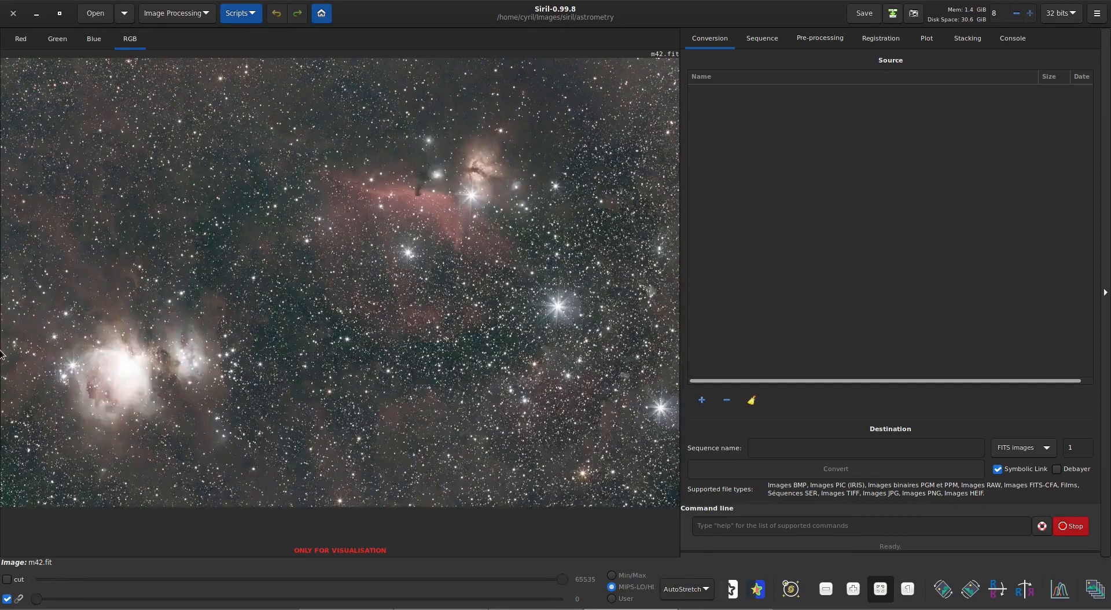
Open the Image Plate Solver for the loaded image and move its dialog clear of the picture.
left_click(1097, 14)
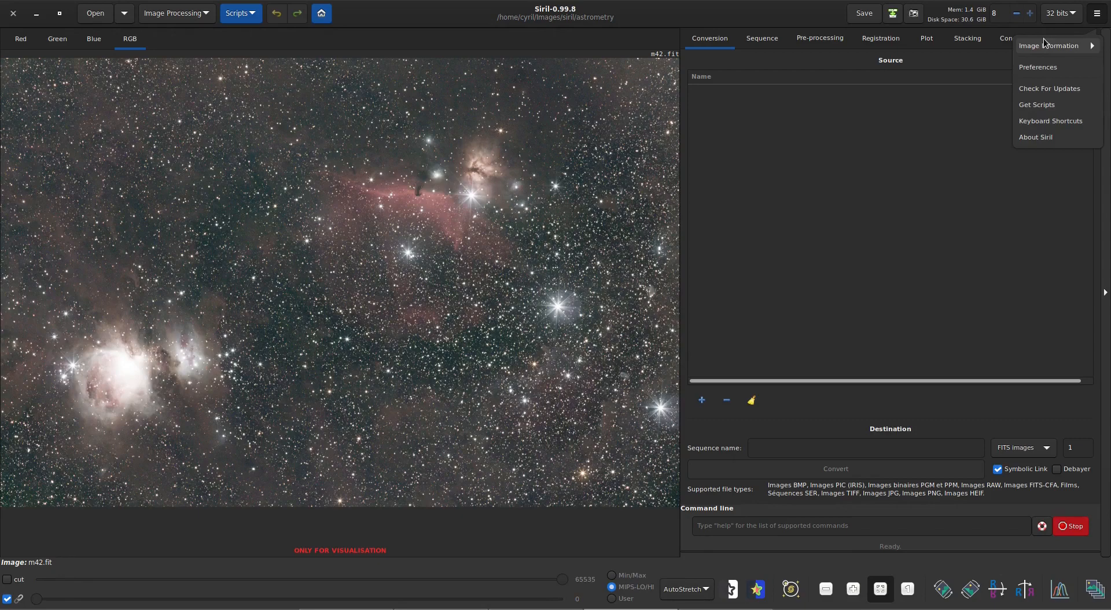
left_click(889, 276)
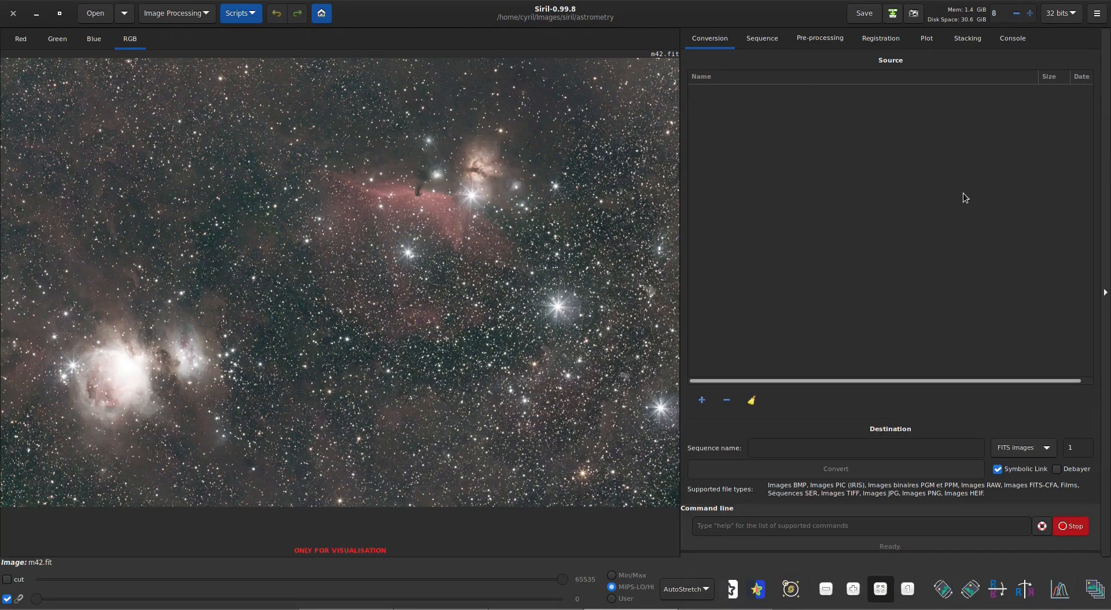
left_click(1096, 17)
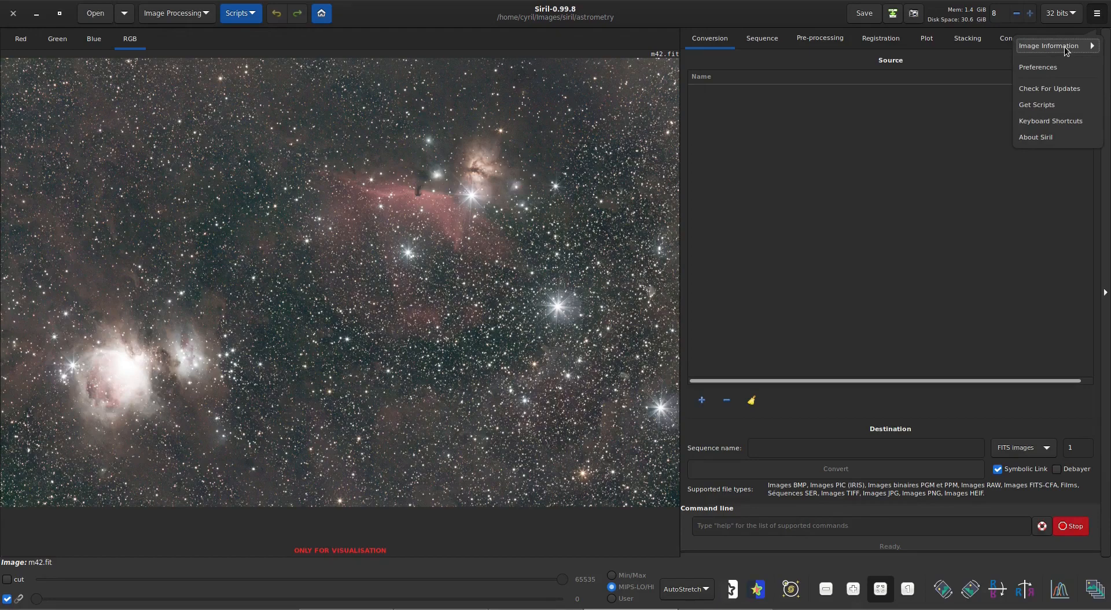
left_click(1068, 49)
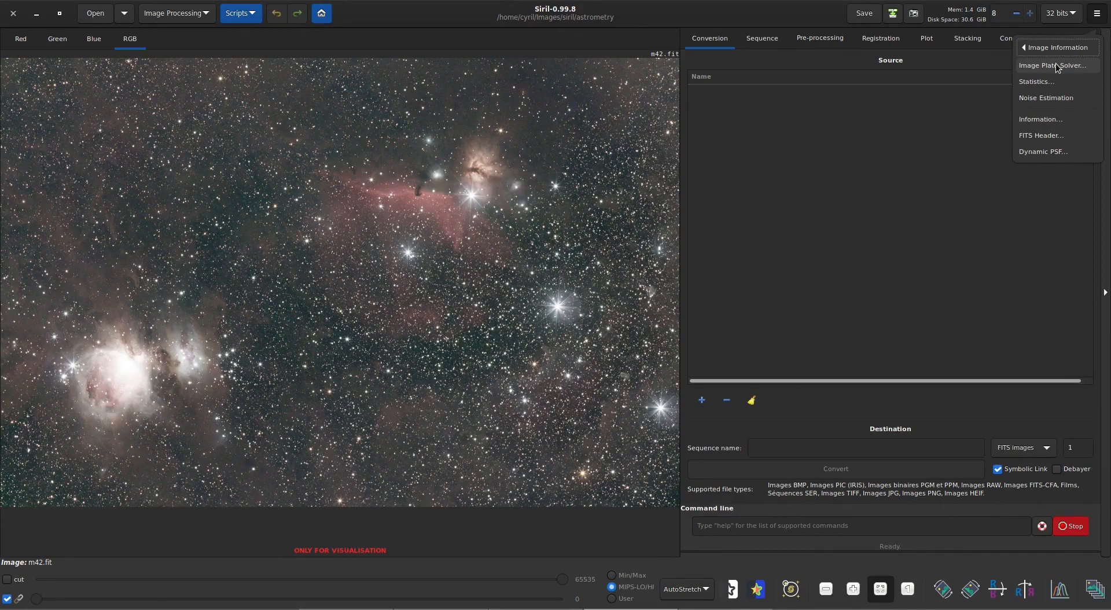
left_click(1052, 66)
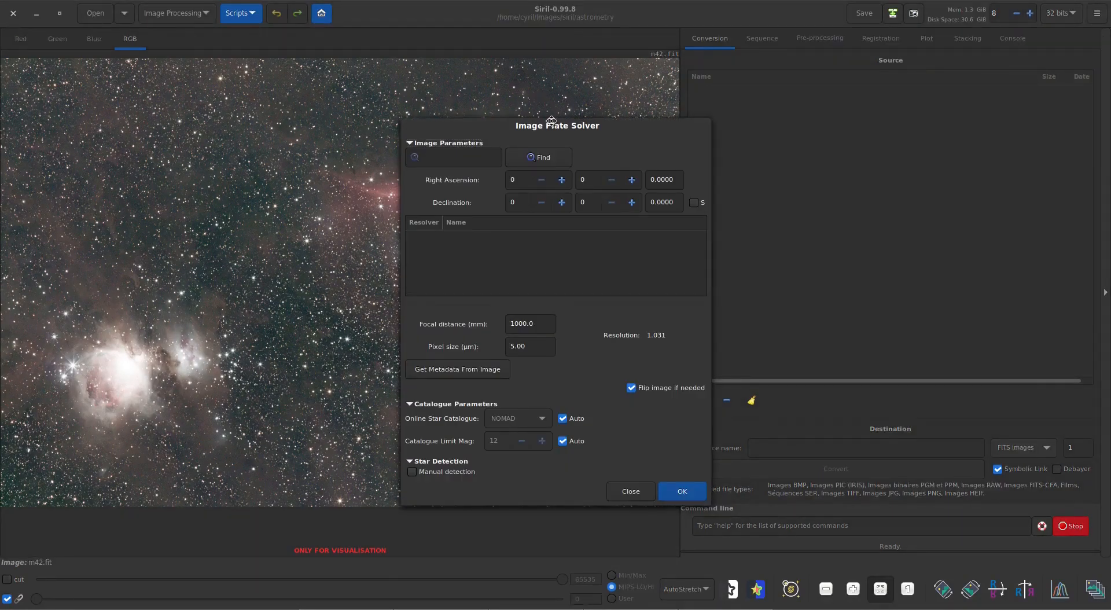
left_click_drag(551, 121, 756, 76)
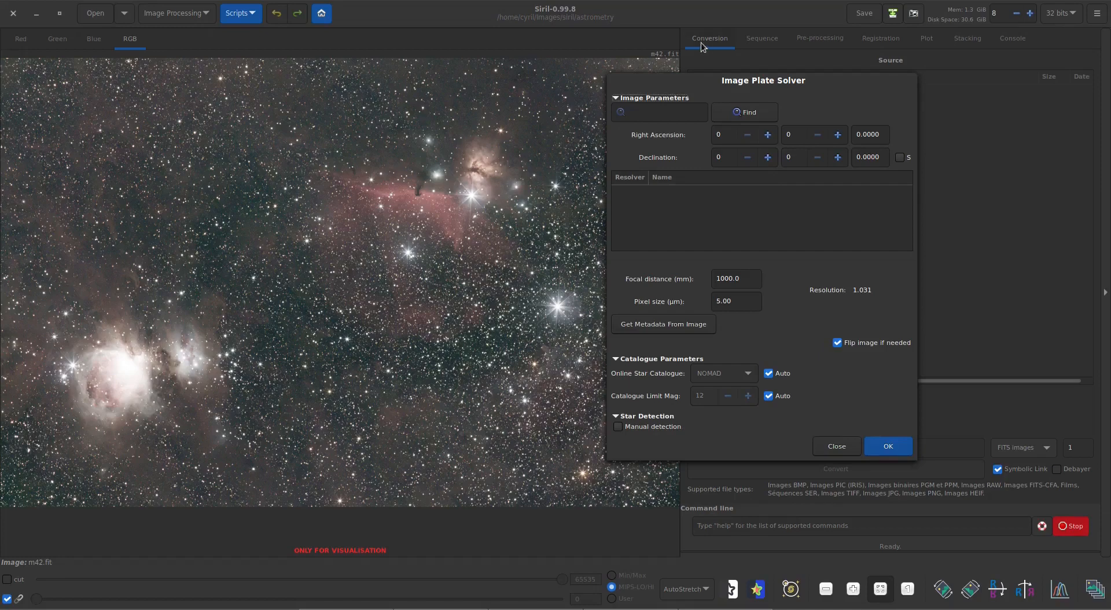
left_click_drag(673, 83, 735, 91)
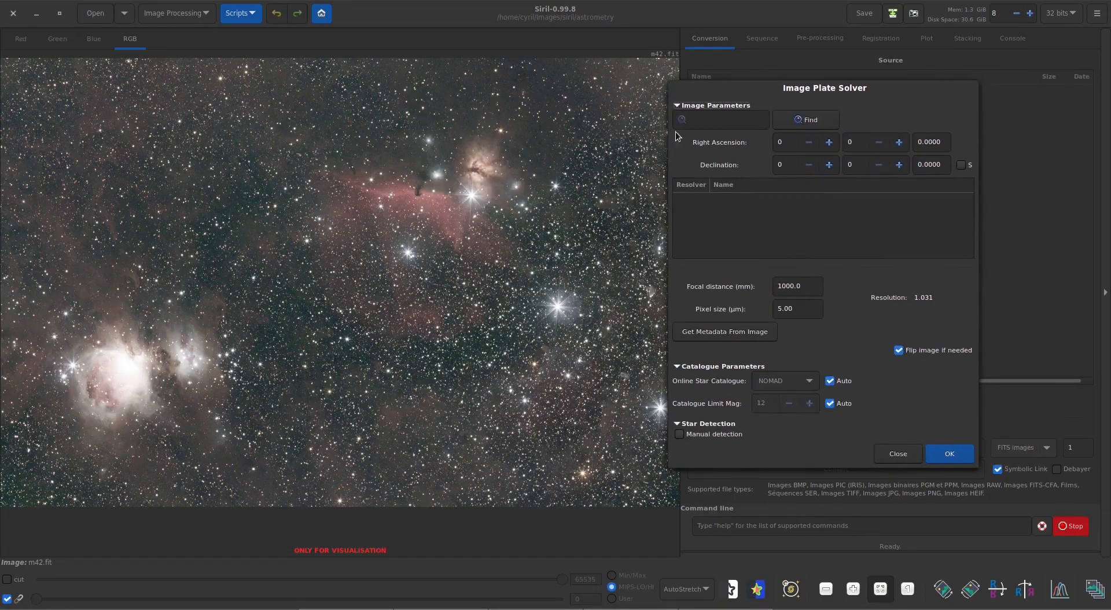
Search for the object M42 and select the Simbad entry Orion Nebula to fill in the target coordinates.
left_click(721, 126)
type("M42")
left_click(805, 120)
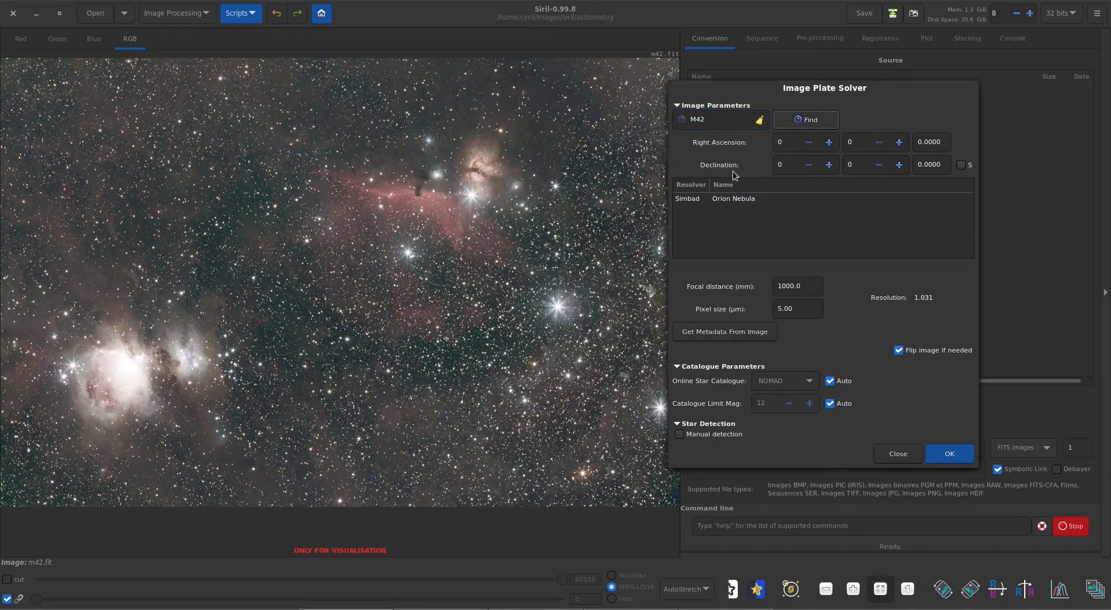
left_click(706, 200)
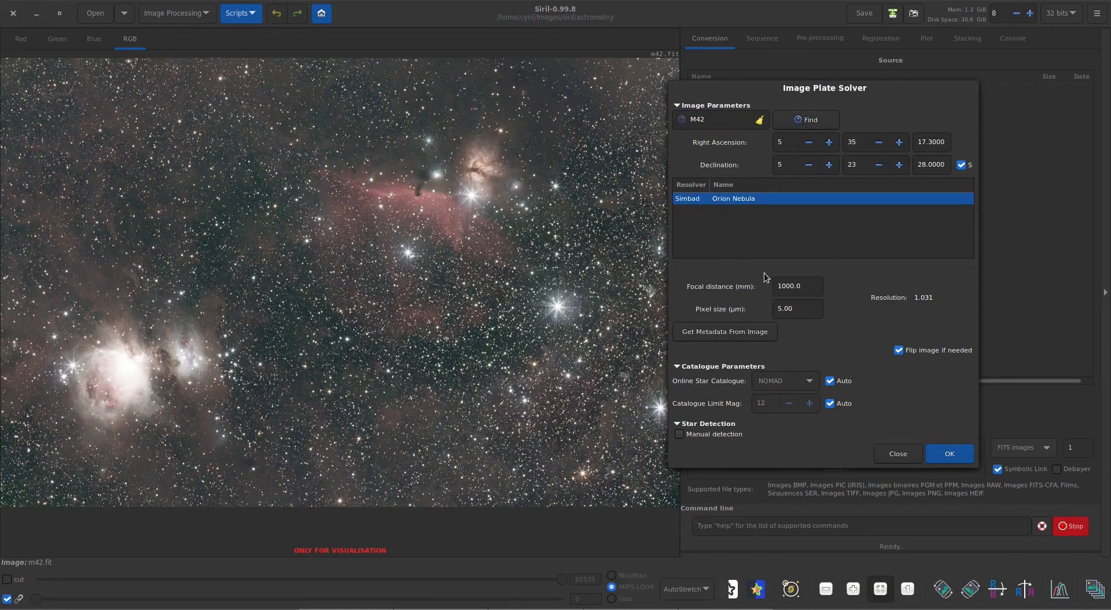
Set the focal distance to 200 mm and the pixel size to 3.7 µm, and run the plate solve.
key("Tab")
type("200")
left_click_drag(804, 309, 757, 310)
type("3.")
left_click(949, 456)
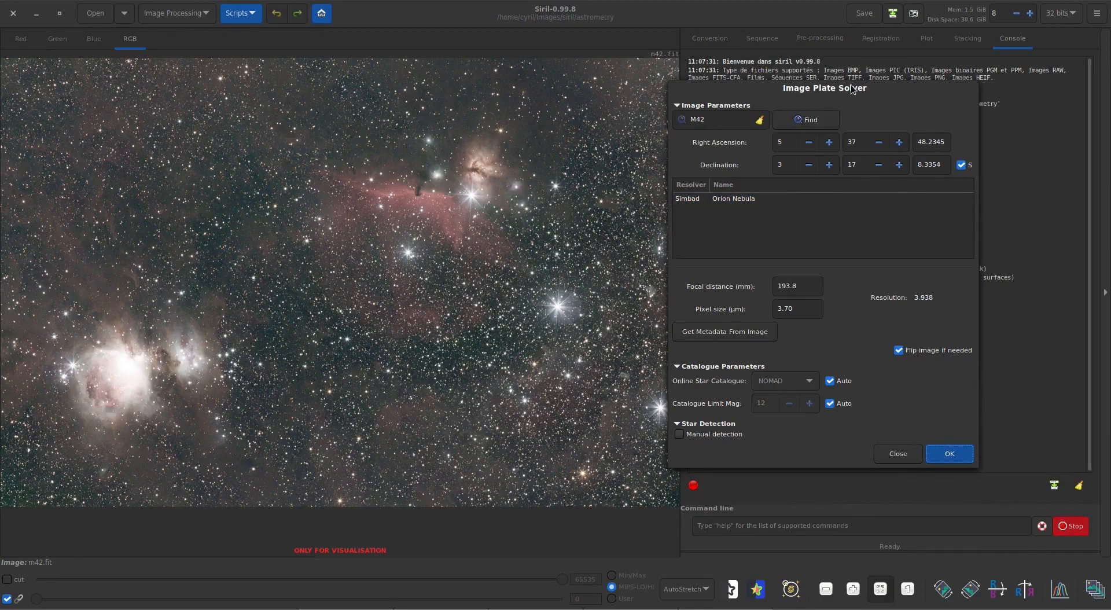
Check the plate-solving results in the console, close the solver and display the catalogue object annotations over the image.
left_click_drag(851, 86, 537, 54)
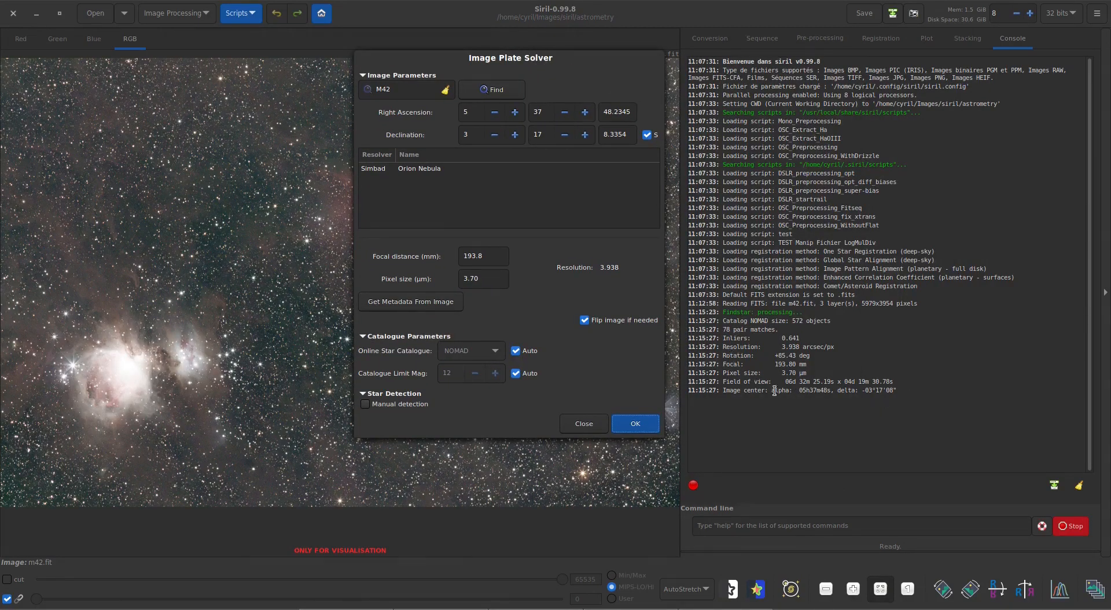
left_click(583, 423)
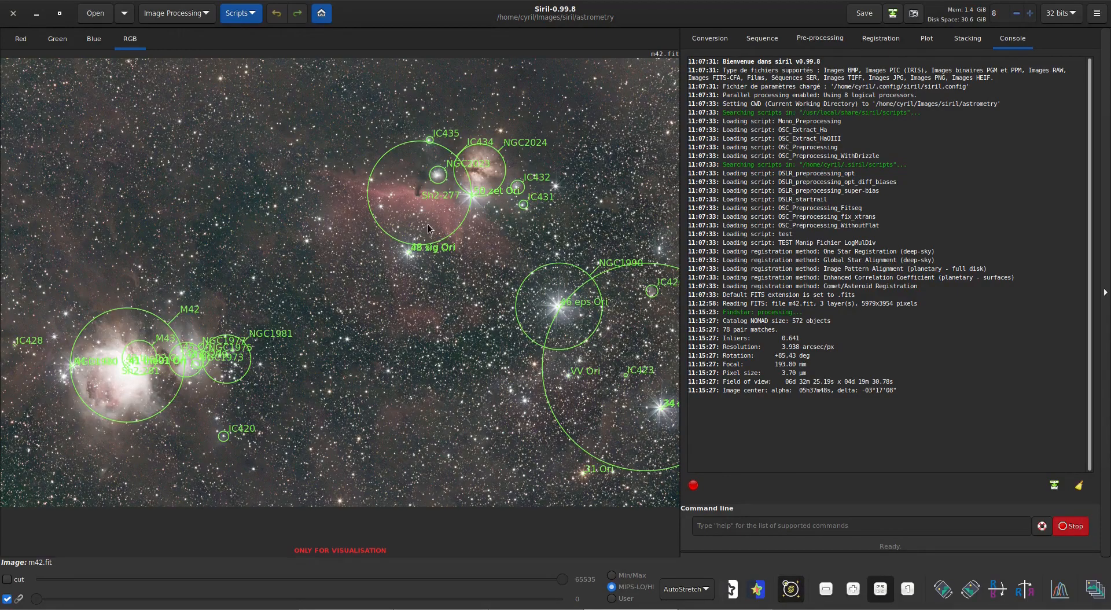
scroll(429, 221, "up", 3)
scroll(429, 221, "down", 1)
scroll(429, 225, "down", 2)
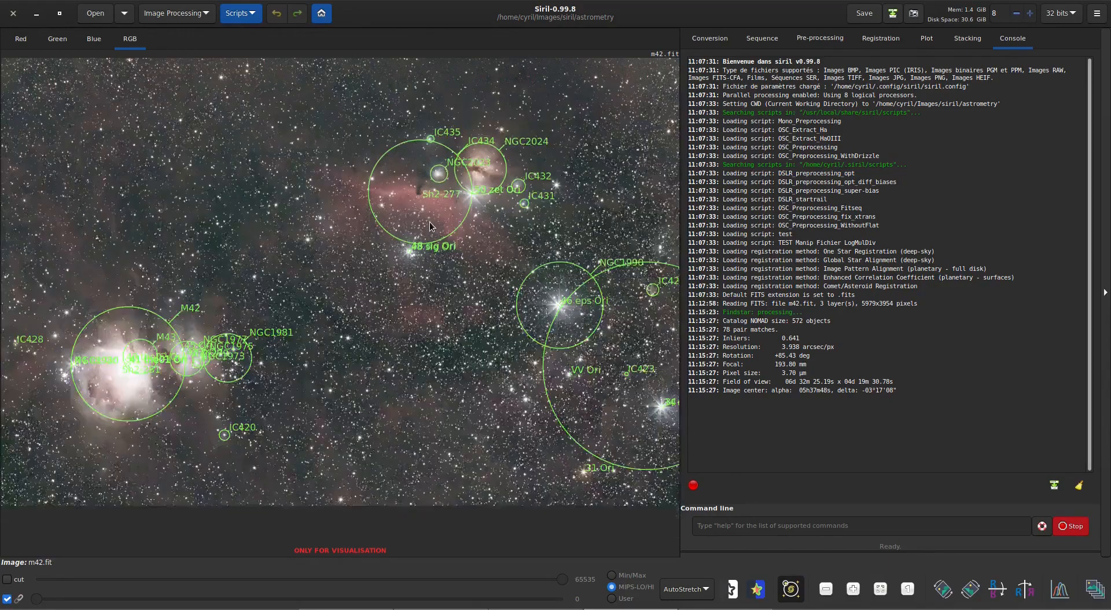
Examine the annotated objects in m42.fit at different magnifications and finish with the whole picture fitted to the view.
scroll(509, 145, "up", 3)
scroll(384, 231, "down", 1)
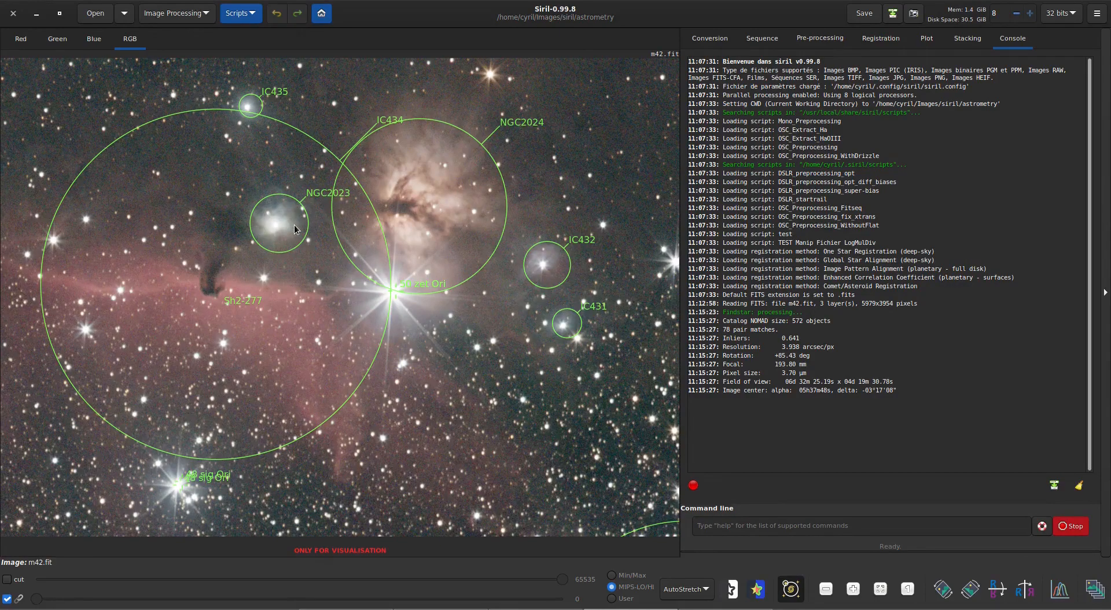
scroll(294, 224, "down", 2)
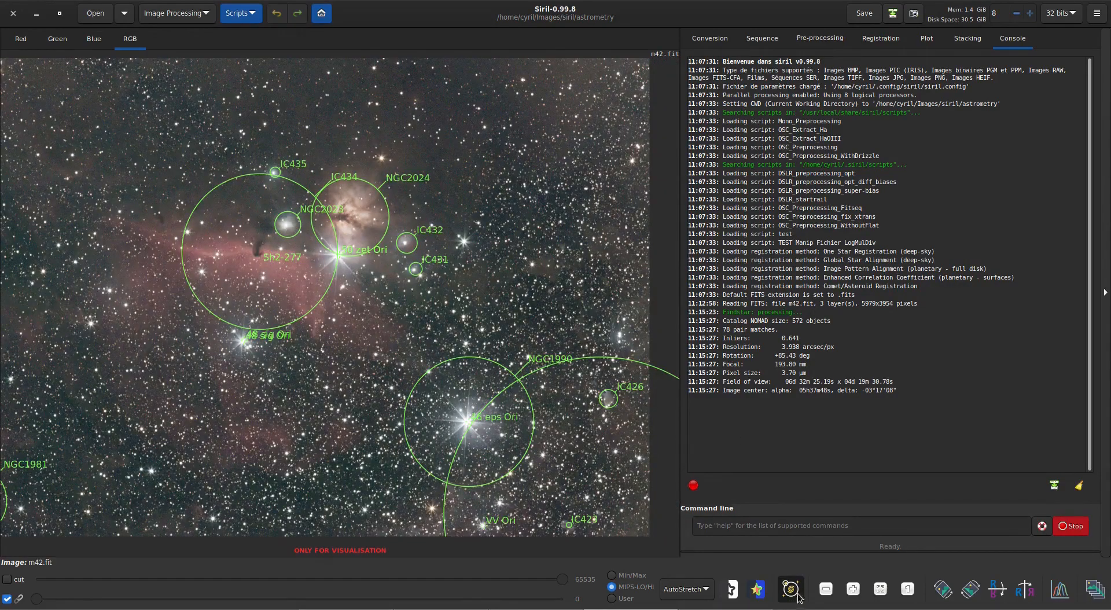
left_click(827, 589)
left_click(826, 589)
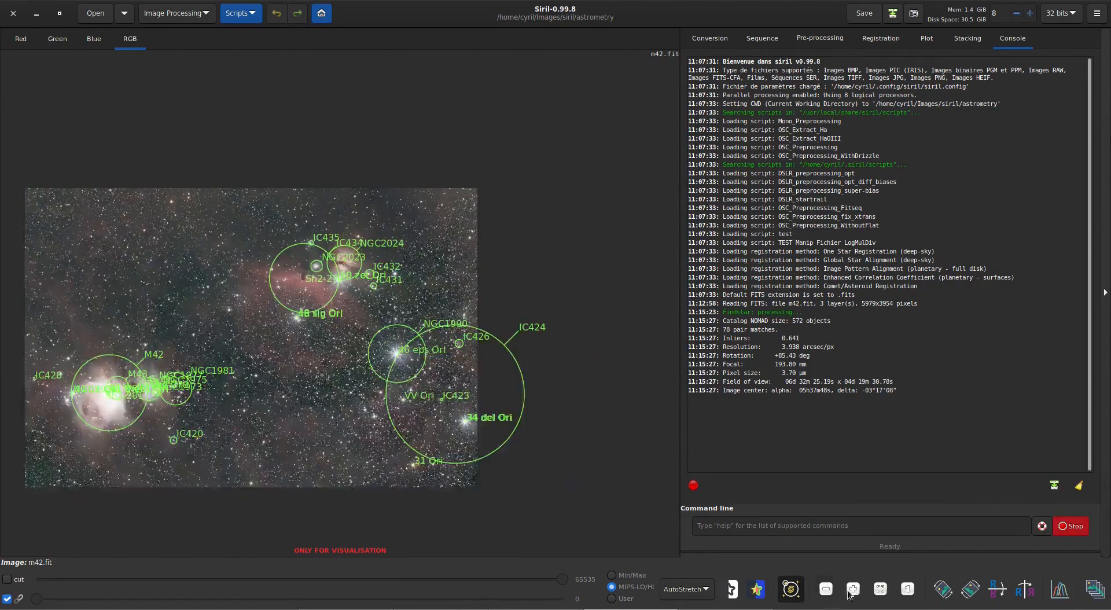
left_click(852, 589)
left_click(853, 589)
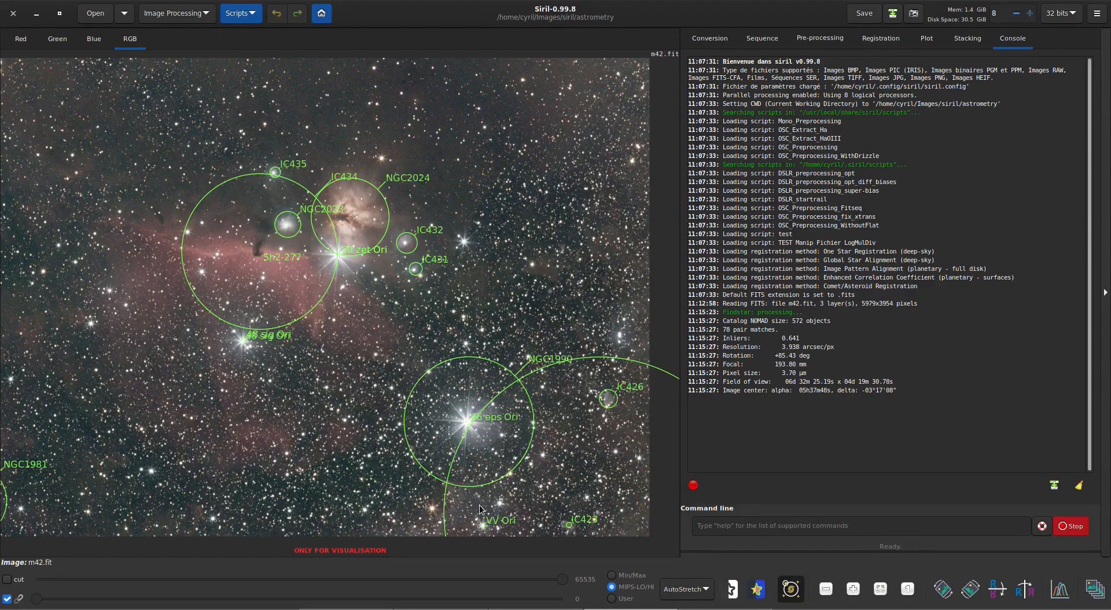
key("ctrl+minus")
key("ctrl+minus")
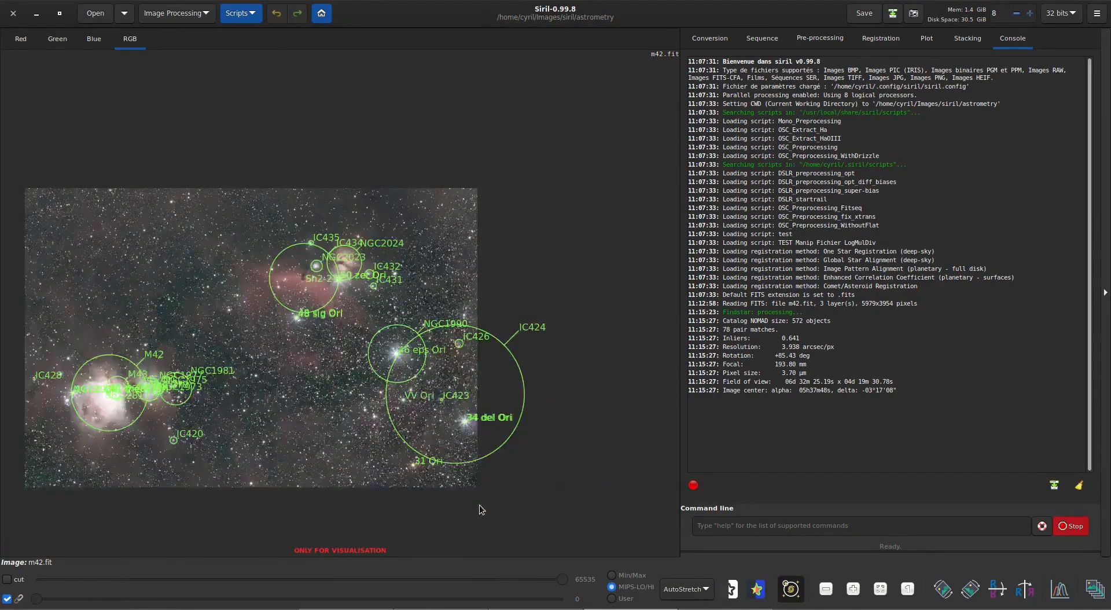
key("ctrl+plus")
key("ctrl+plus")
key("ctrl+plus")
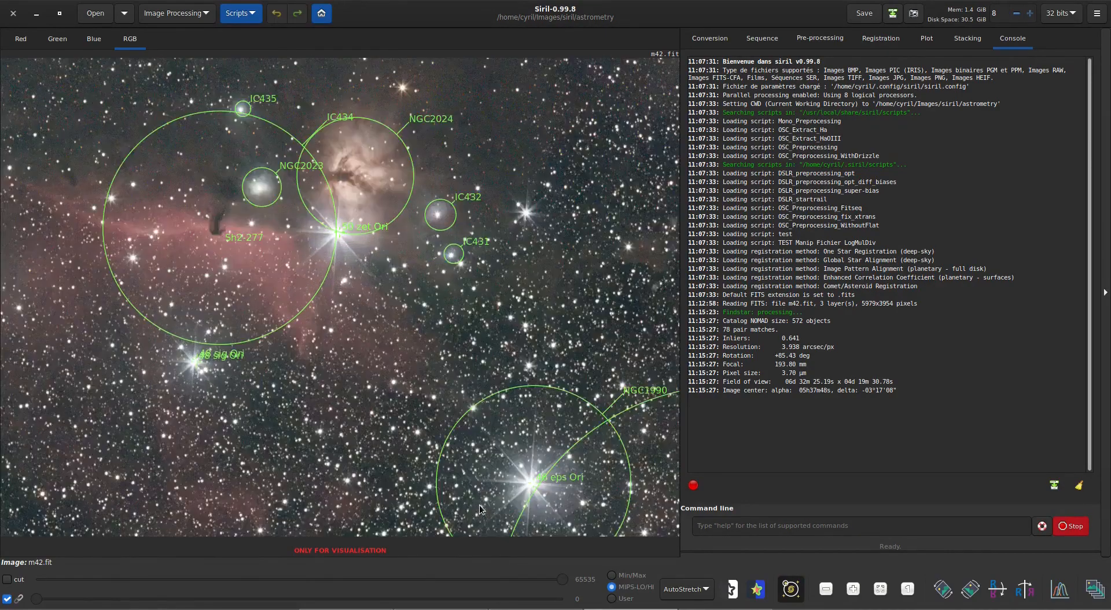
scroll(350, 334, "down", 4)
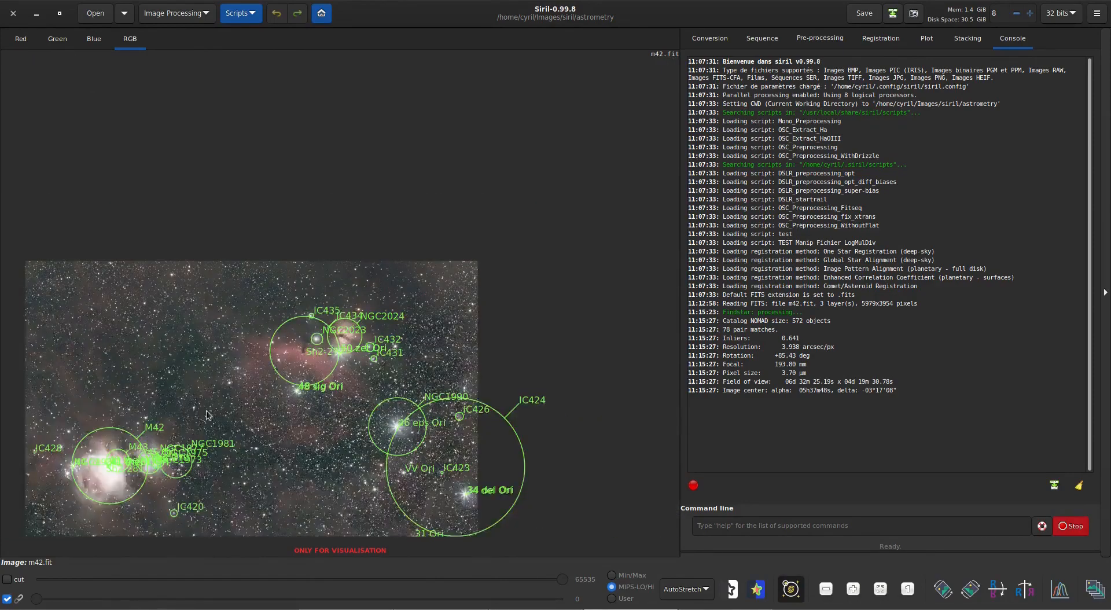
mouse_move(350, 331)
left_mouse_down()
mouse_move(360, 317)
mouse_move(80, 200)
mouse_move(412, 252)
mouse_move(414, 221)
mouse_move(289, 180)
mouse_move(174, 178)
mouse_move(376, 313)
mouse_move(420, 234)
mouse_move(312, 231)
mouse_move(398, 259)
mouse_move(377, 254)
left_mouse_up()
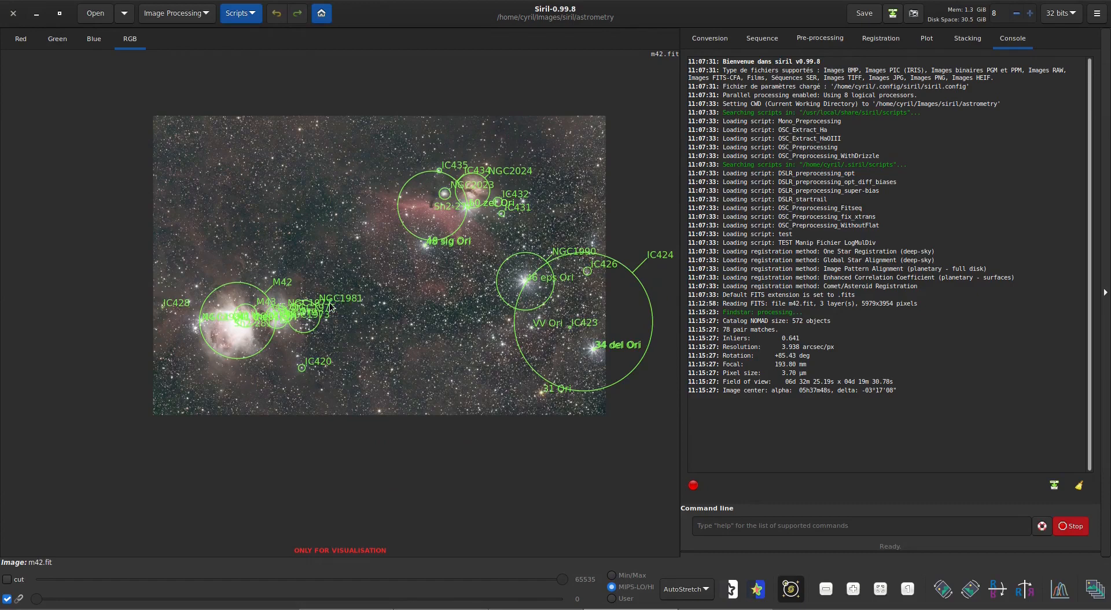
scroll(330, 307, "up", 1)
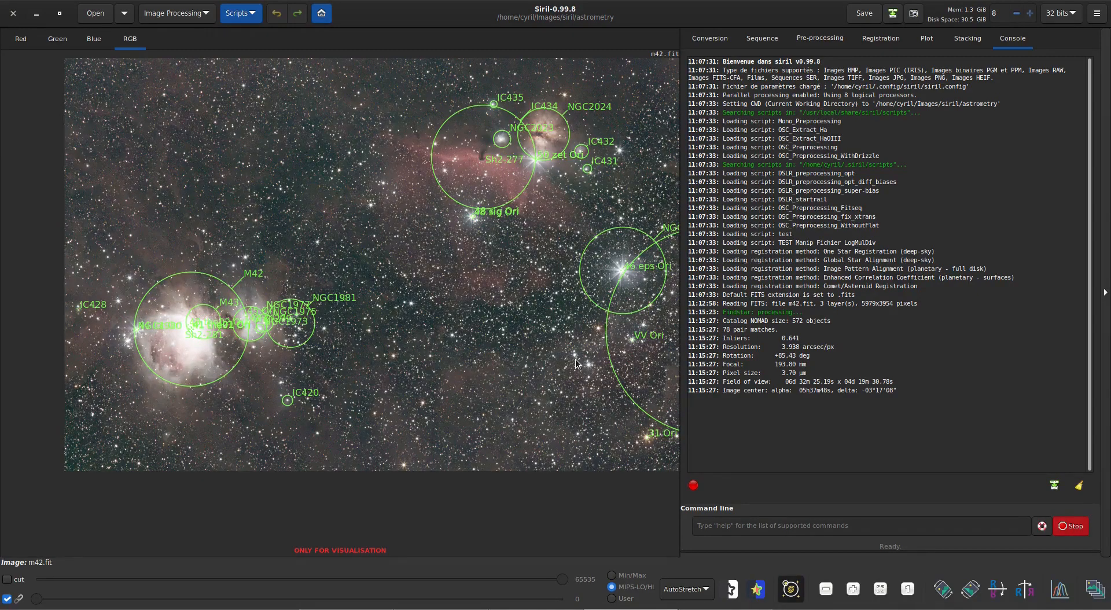
left_click(880, 588)
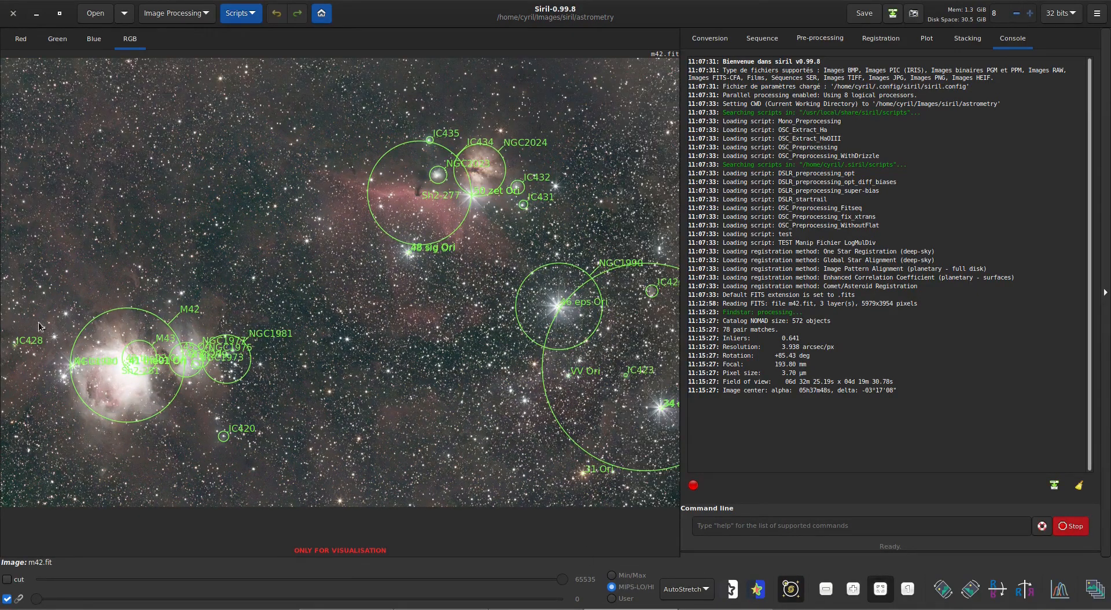
Save a snapshot of the annotated view, check the new PNG from the working directory, and return to the image.
left_click(914, 14)
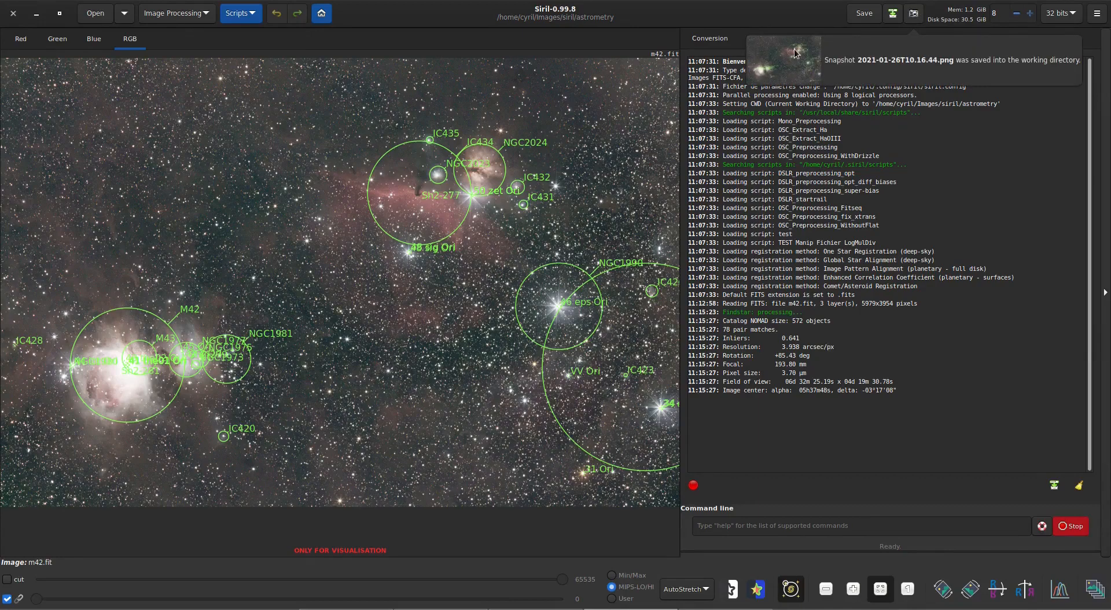
left_click(776, 57)
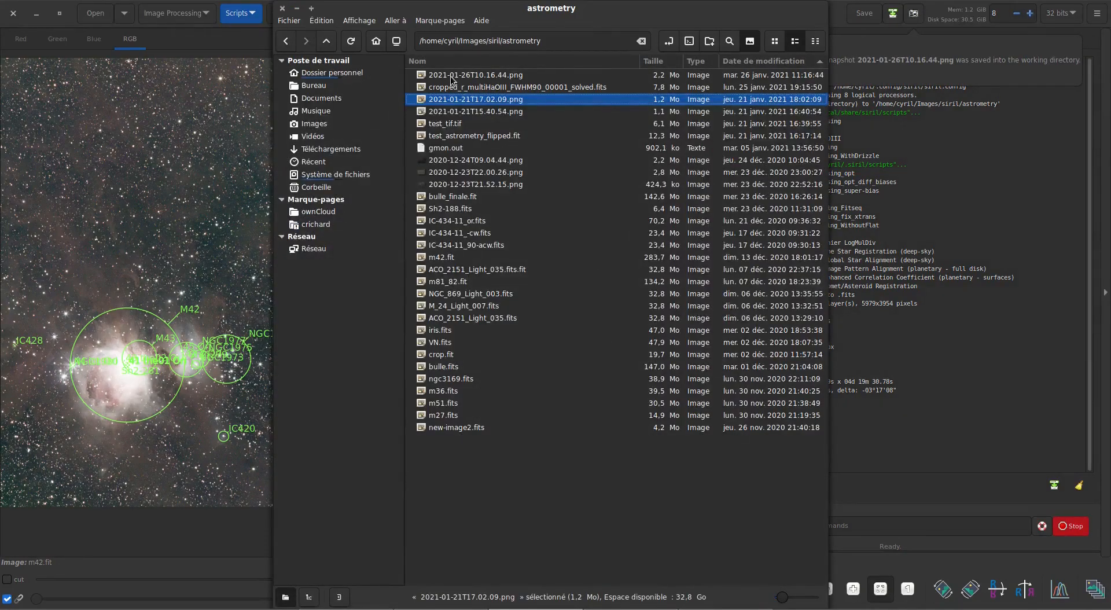
double_click(451, 75)
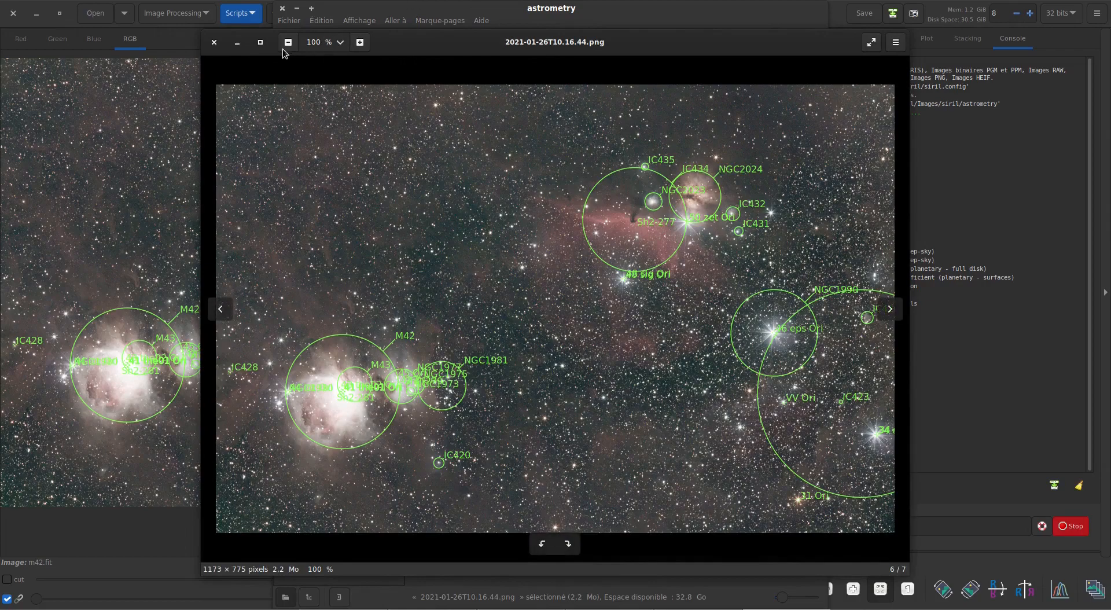
left_click(214, 41)
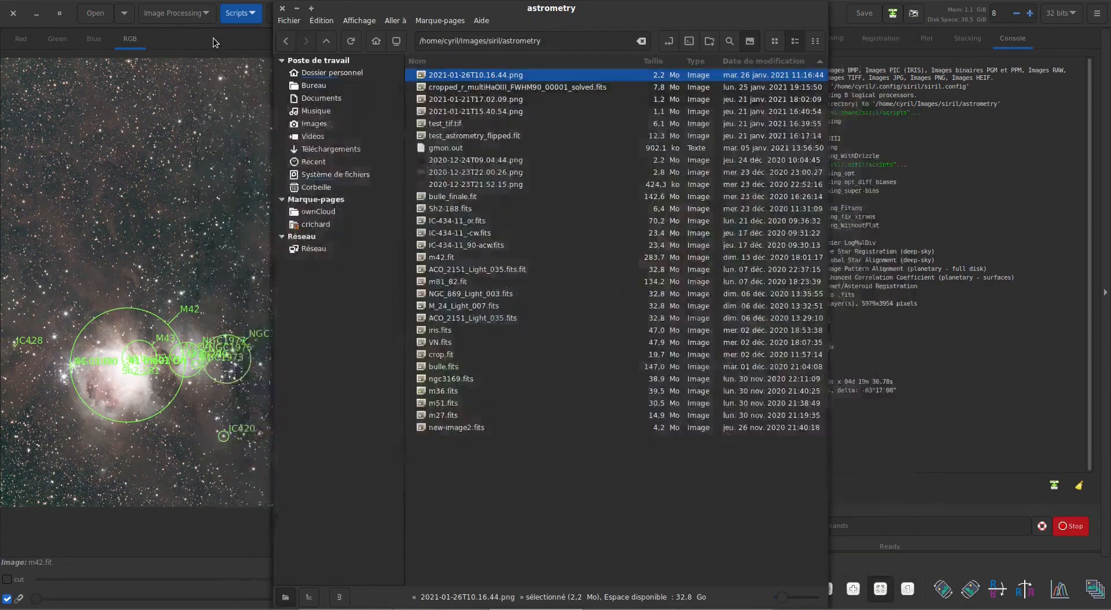
left_click(194, 41)
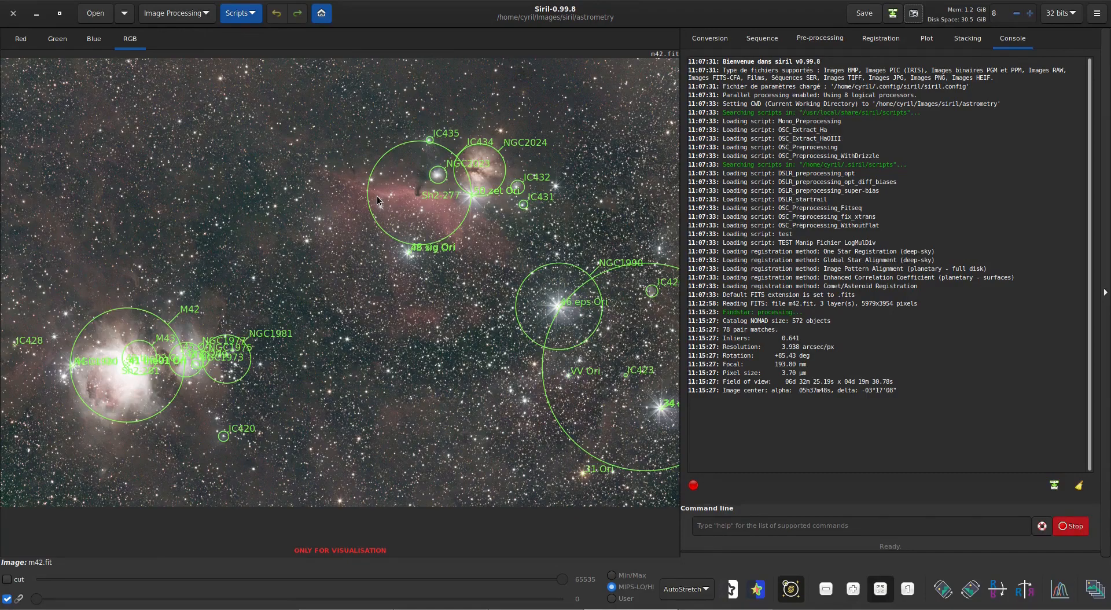
Open the recent file cropped_r_multiHaOIII_FWHM90_00001_solved.fits and display its catalogue object names over the nebula.
left_click(124, 14)
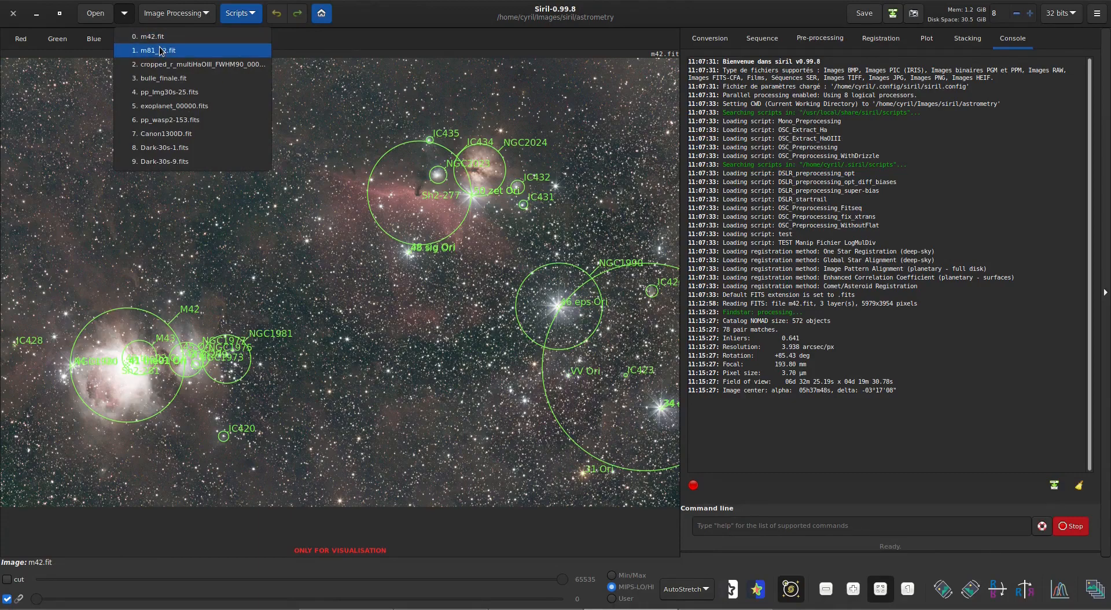
left_click(163, 70)
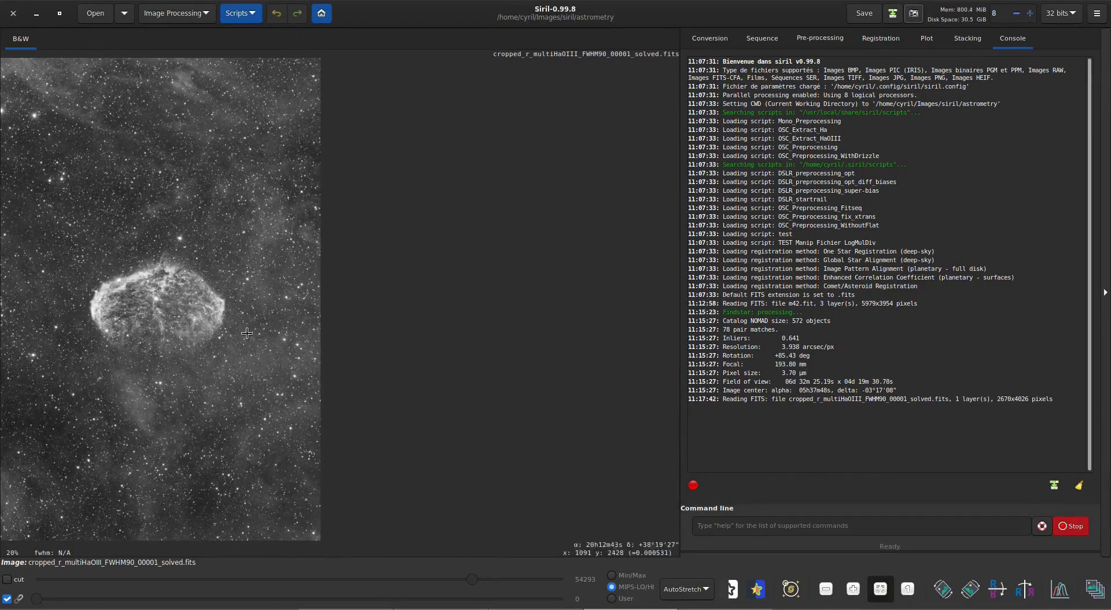
left_click(792, 589)
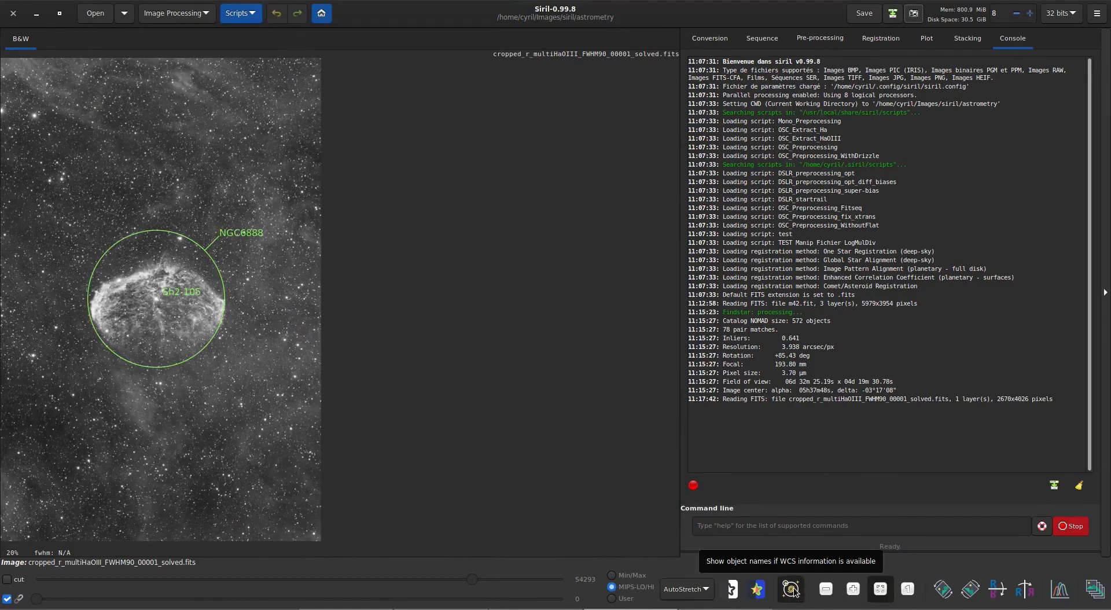
scroll(139, 313, "up", 2)
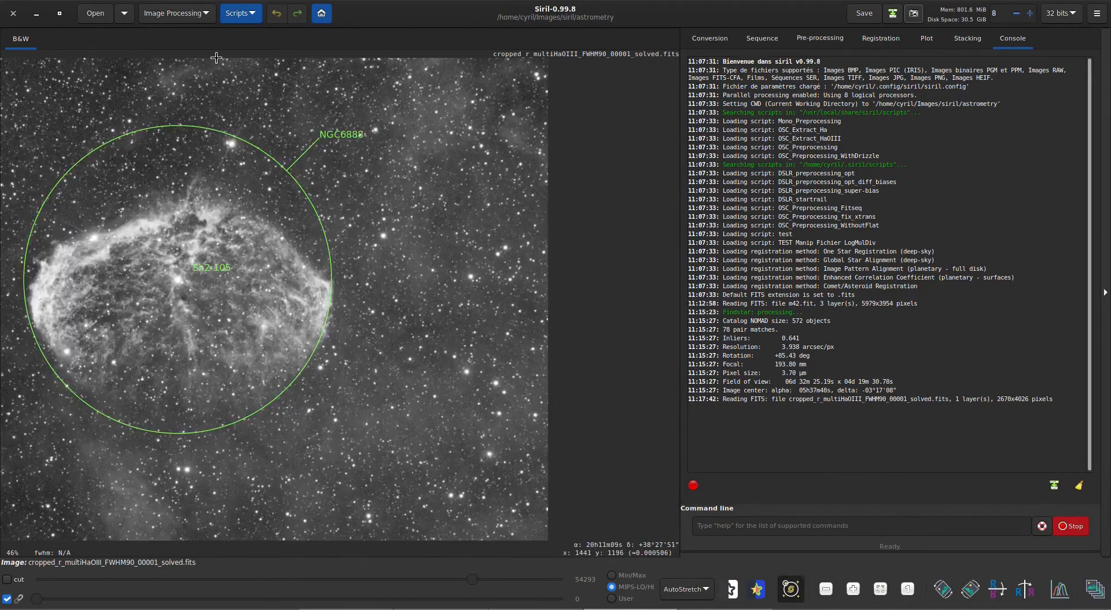
scroll(199, 280, "down", 1)
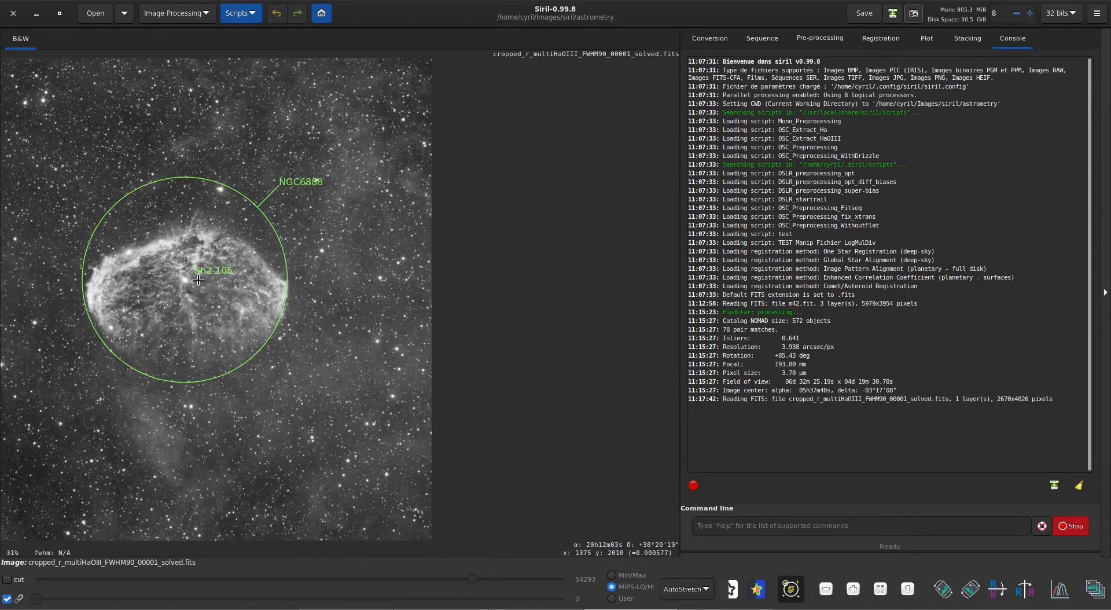
Open the recent file m81_82.fit, show it in RGB with catalogue object names, and inspect the label on star 32 UMa.
left_click(124, 12)
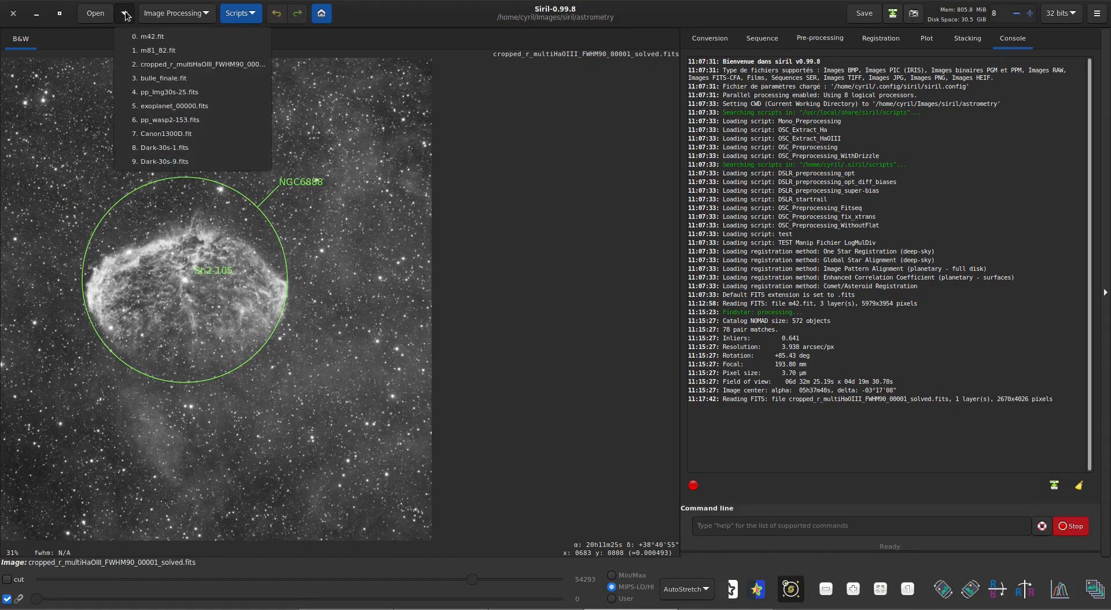
left_click(165, 51)
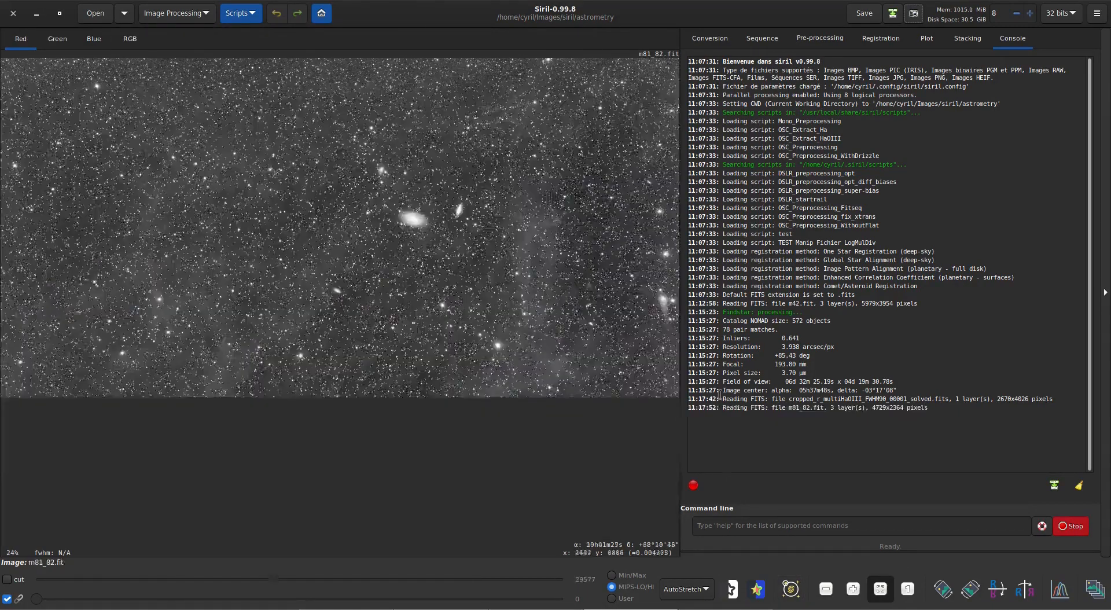
left_click(139, 39)
left_click(790, 589)
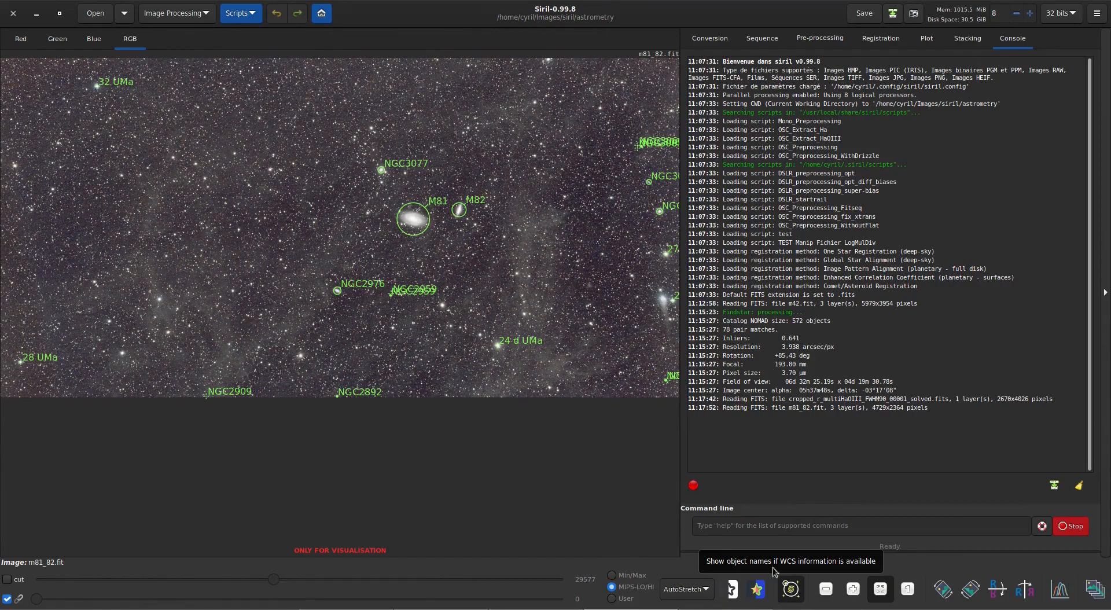
scroll(473, 227, "up", 1)
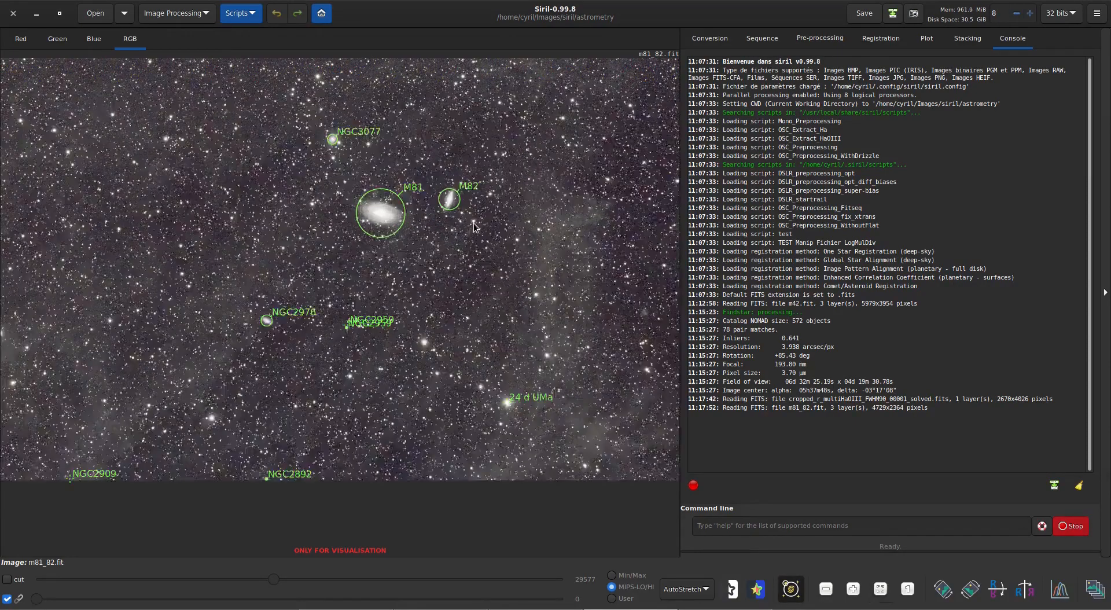
scroll(474, 227, "down", 1)
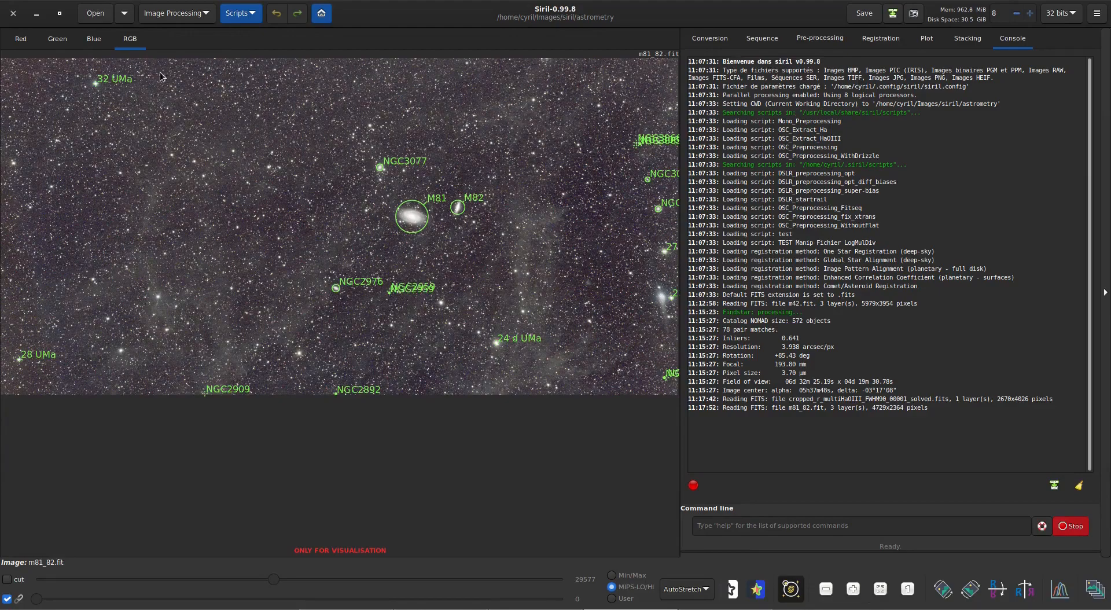
scroll(91, 71, "up", 2)
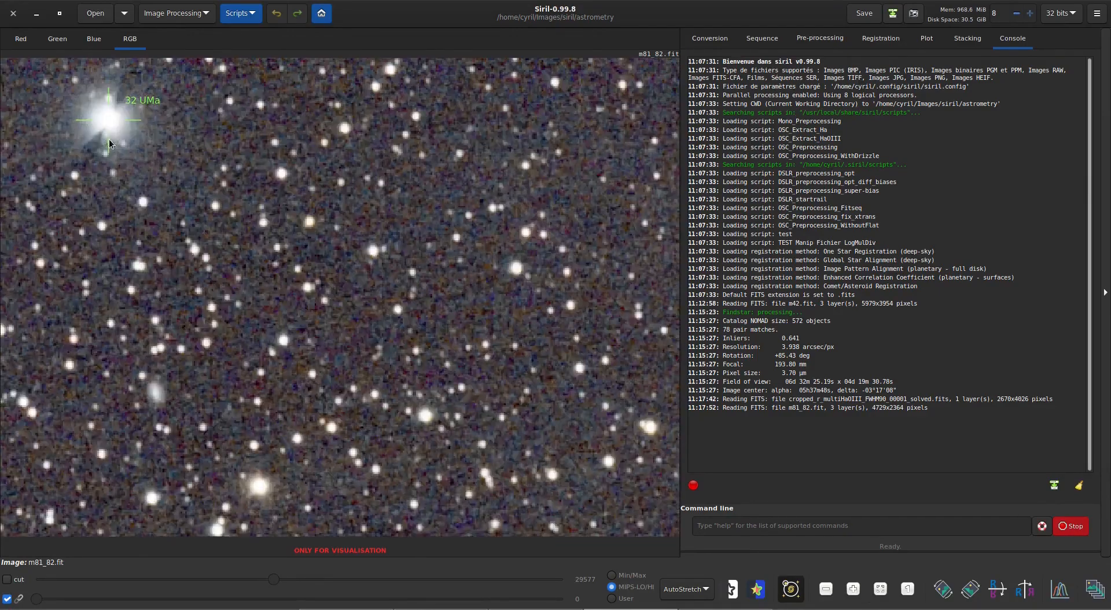
scroll(95, 97, "down", 4)
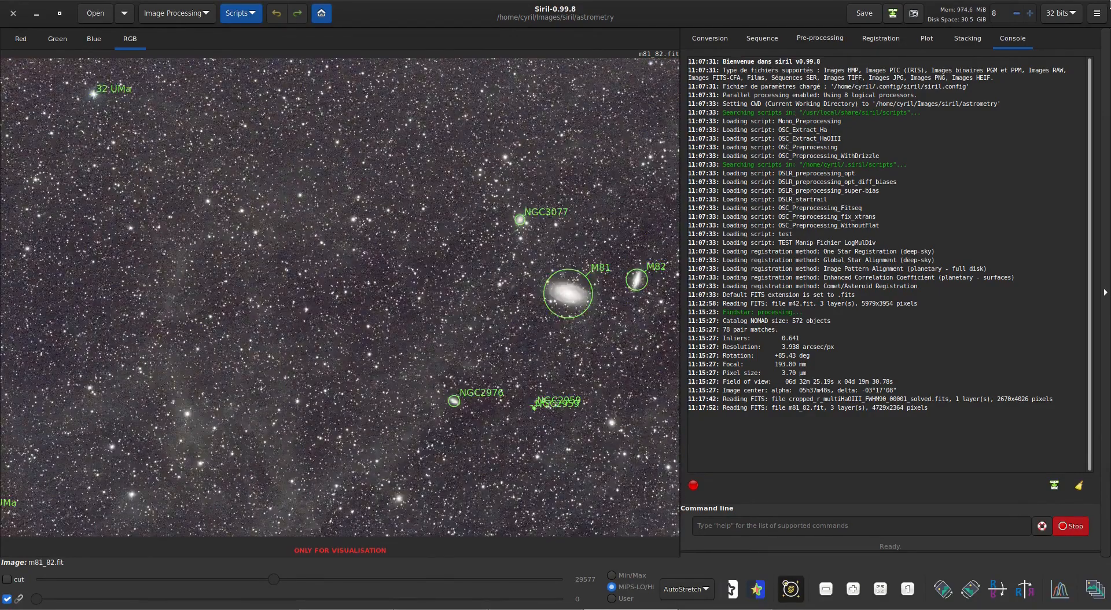
Disable Star Catalogue annotations in the Astrometry preferences, apply the change, and refresh the object names on the image.
left_click(1096, 12)
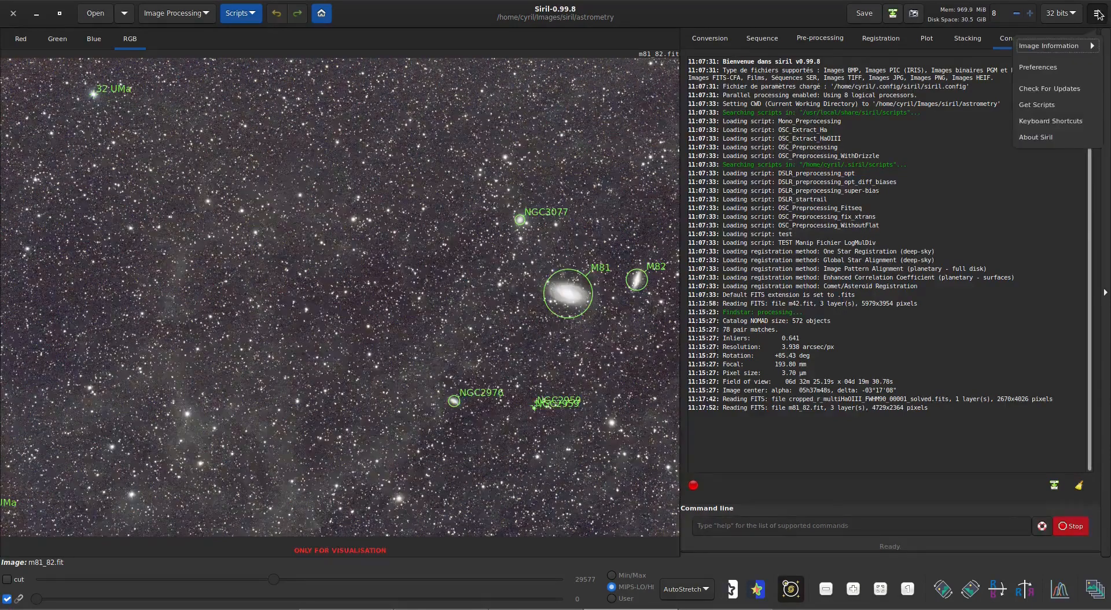
left_click(1053, 69)
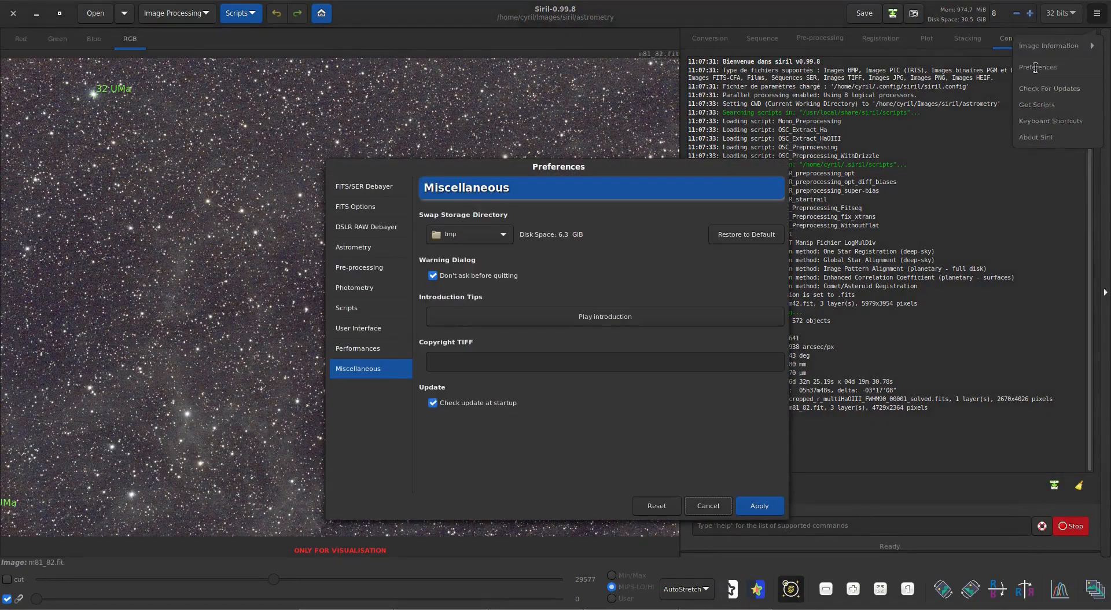
left_click(356, 247)
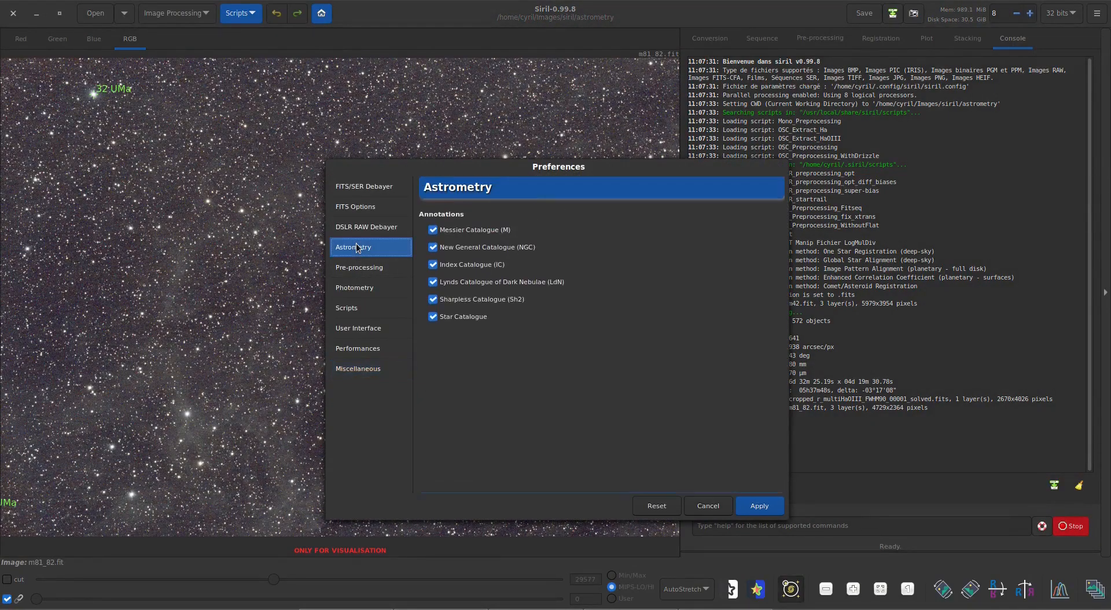
left_click(434, 318)
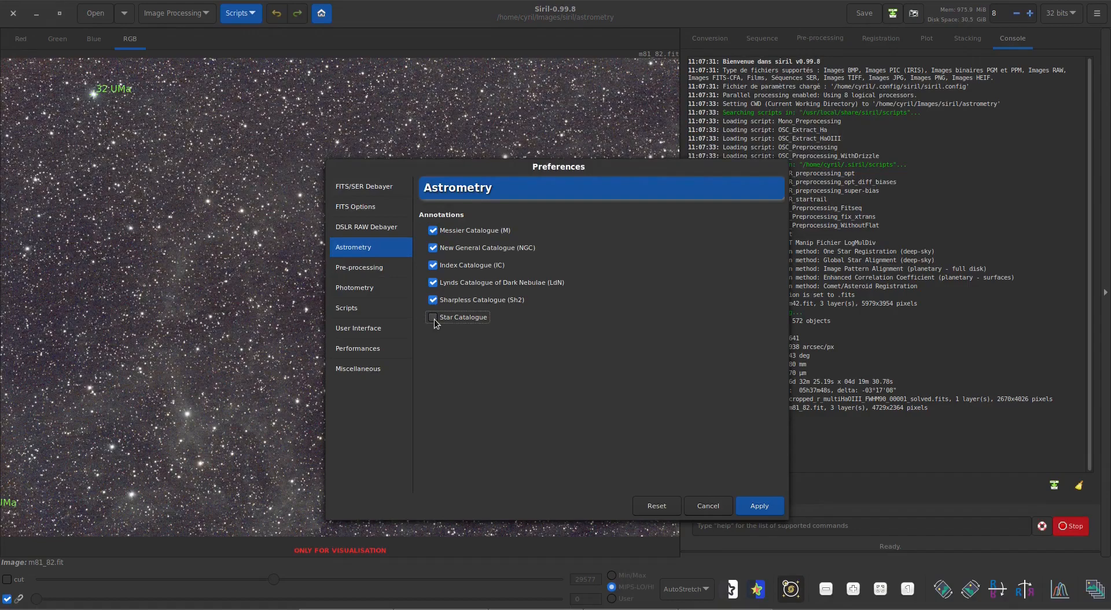
left_click(761, 508)
left_click(791, 589)
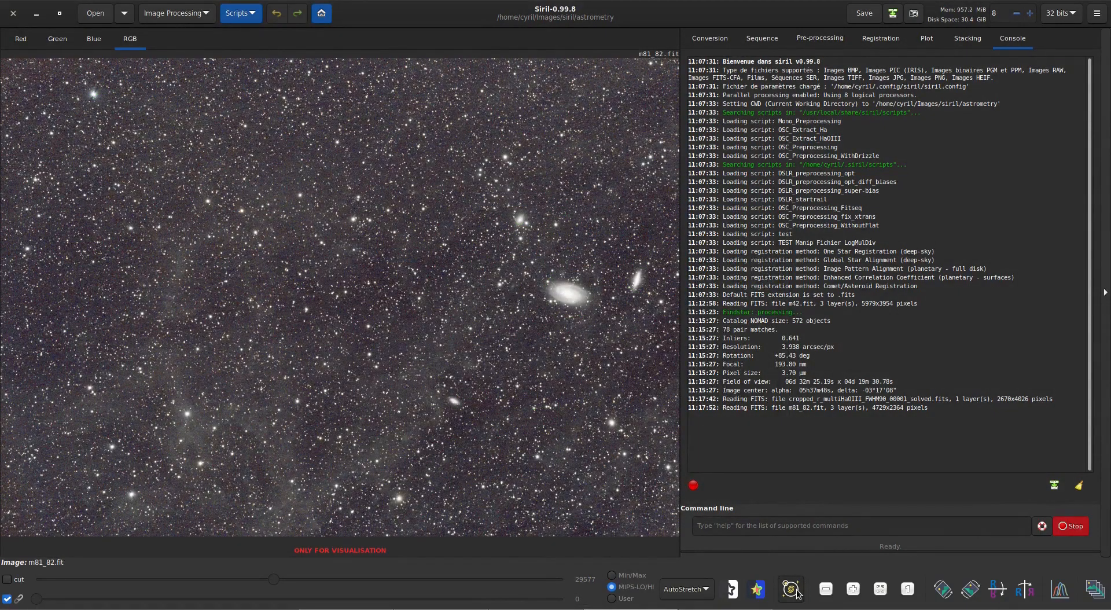
left_click(797, 590)
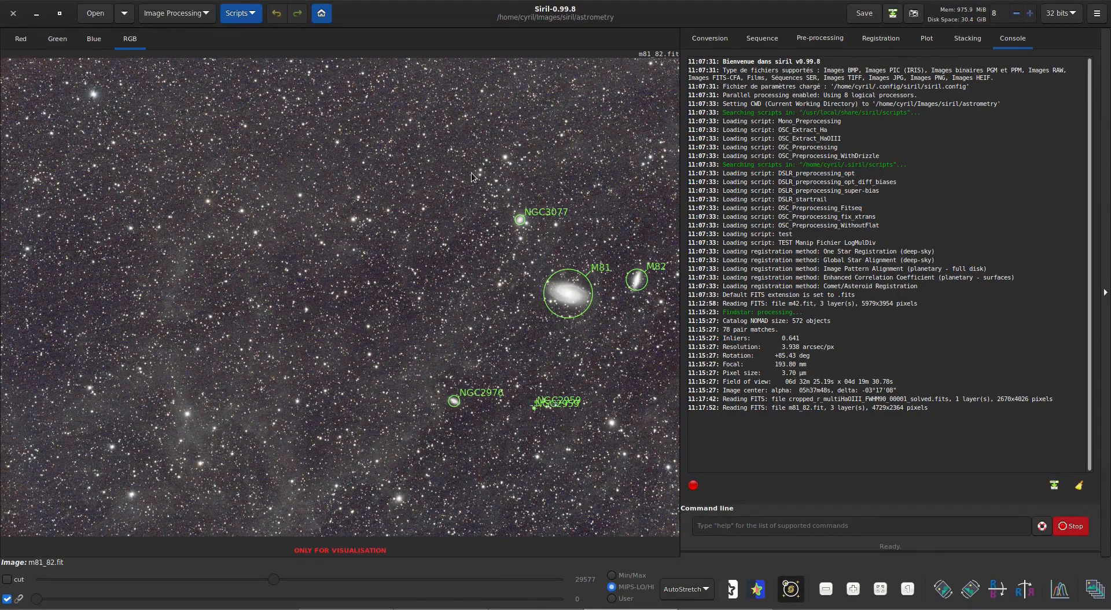
Re-enable Star Catalogue annotations in the Astrometry preferences and apply the change.
key("ctrl+p")
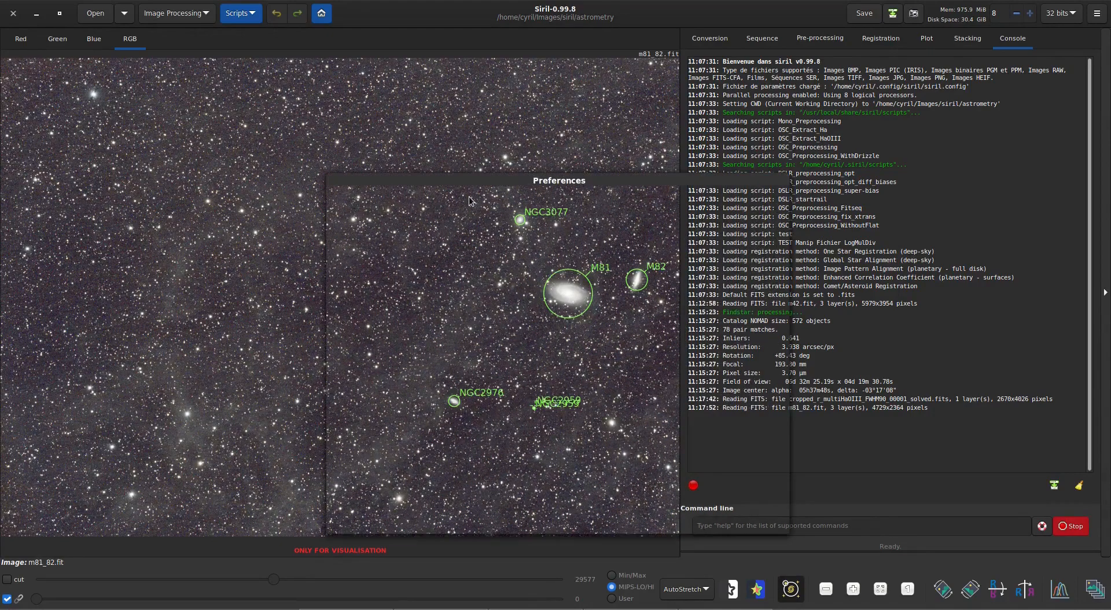
left_click(445, 334)
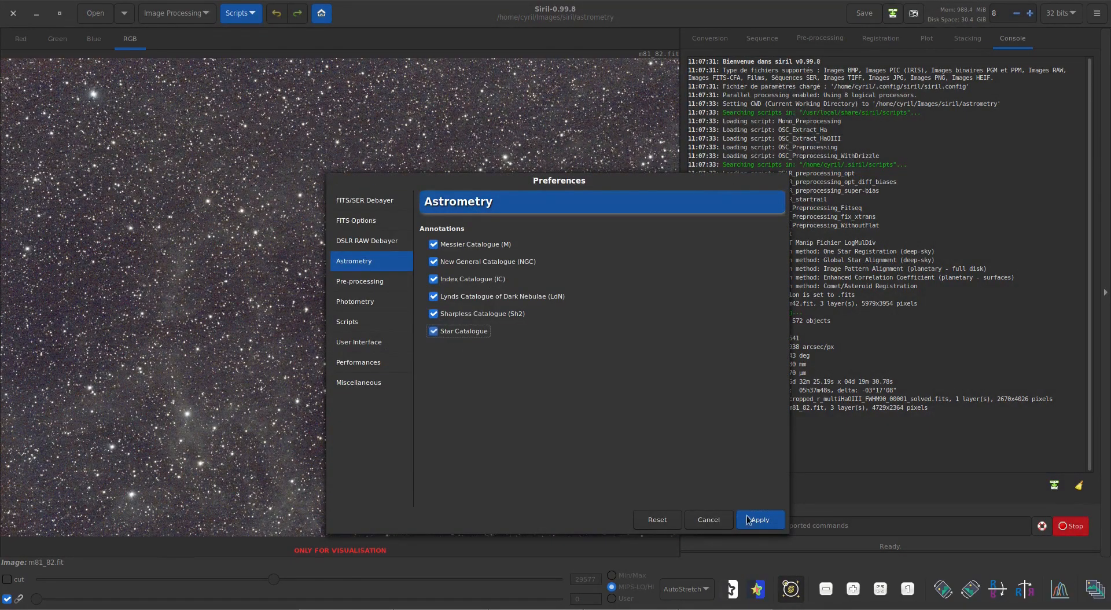
left_click(758, 518)
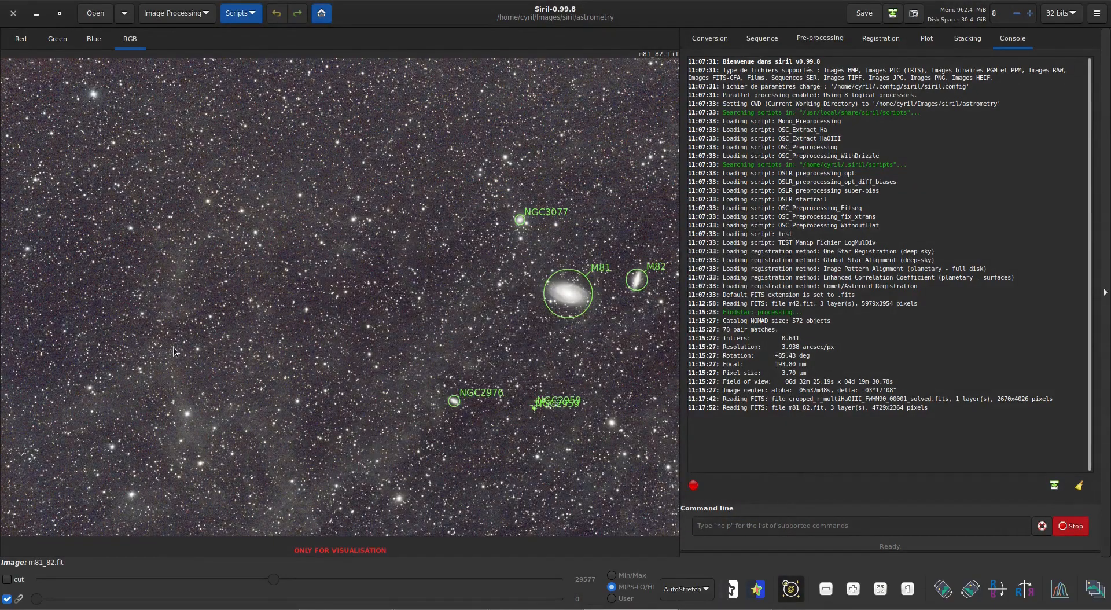
Examine the galaxy annotations across m81_82.fit, including the close group around NGC3065 and NGC3066.
scroll(246, 270, "down", 2)
scroll(245, 269, "up", 1)
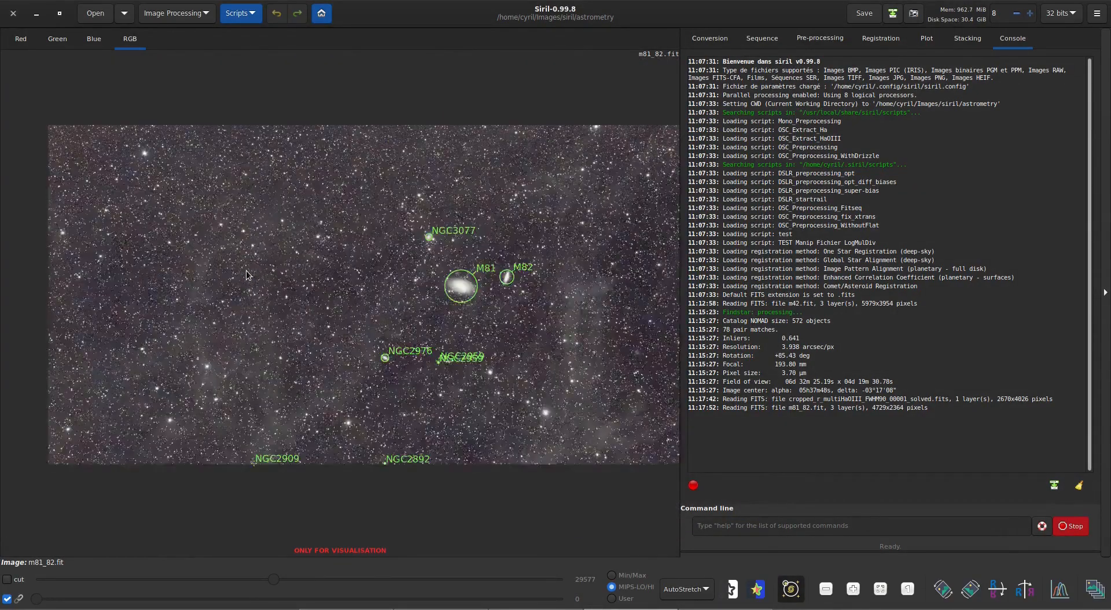
scroll(474, 291, "down", 1)
scroll(658, 230, "up", 2)
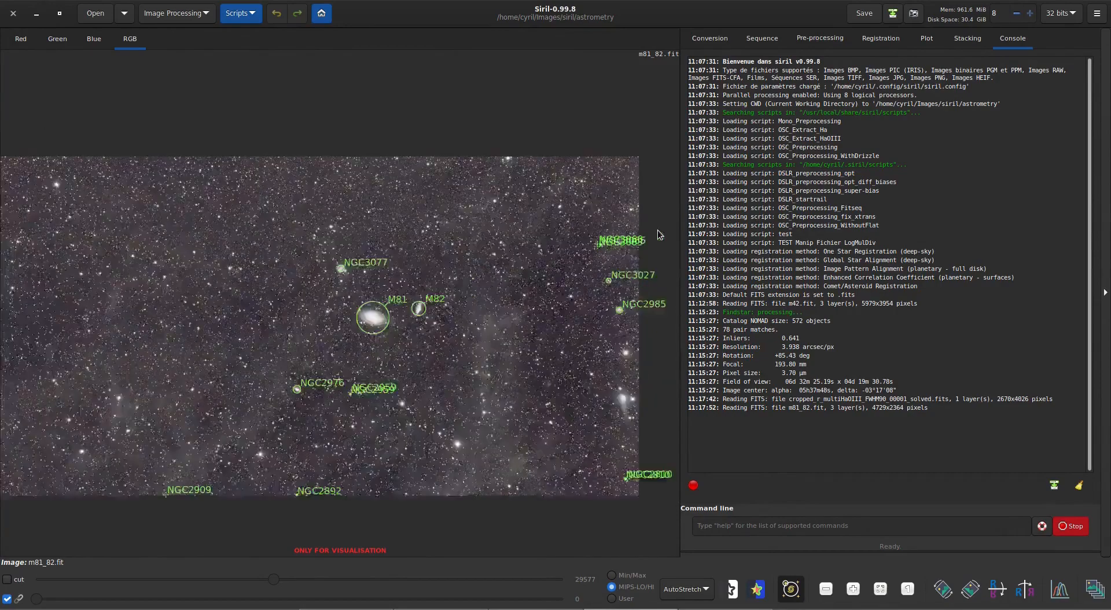
scroll(540, 248, "up", 1)
scroll(625, 266, "up", 2)
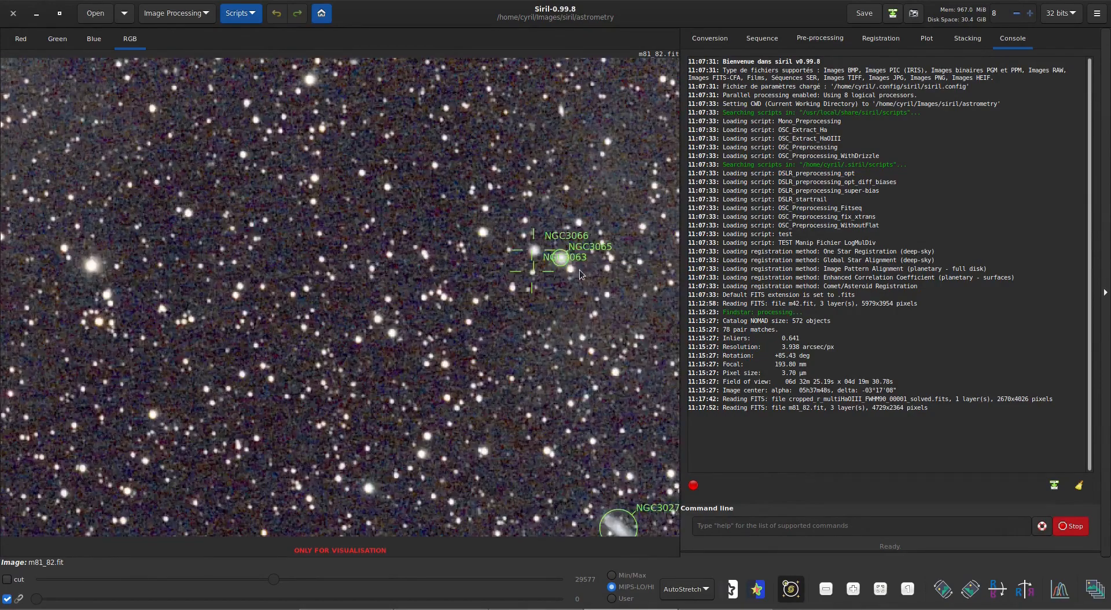
scroll(570, 276, "up", 2)
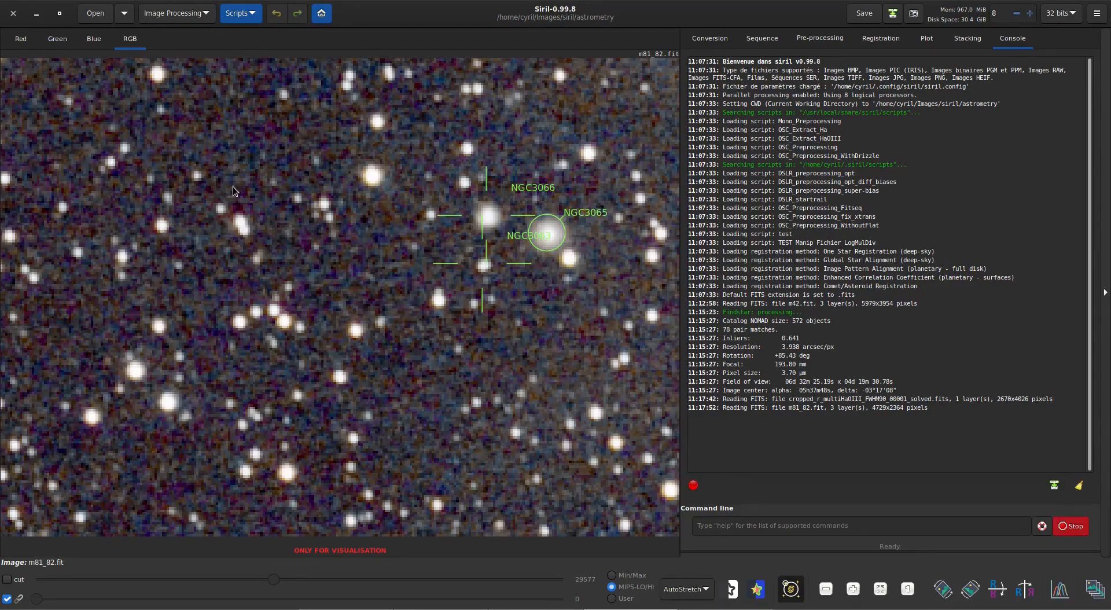
scroll(439, 265, "down", 5)
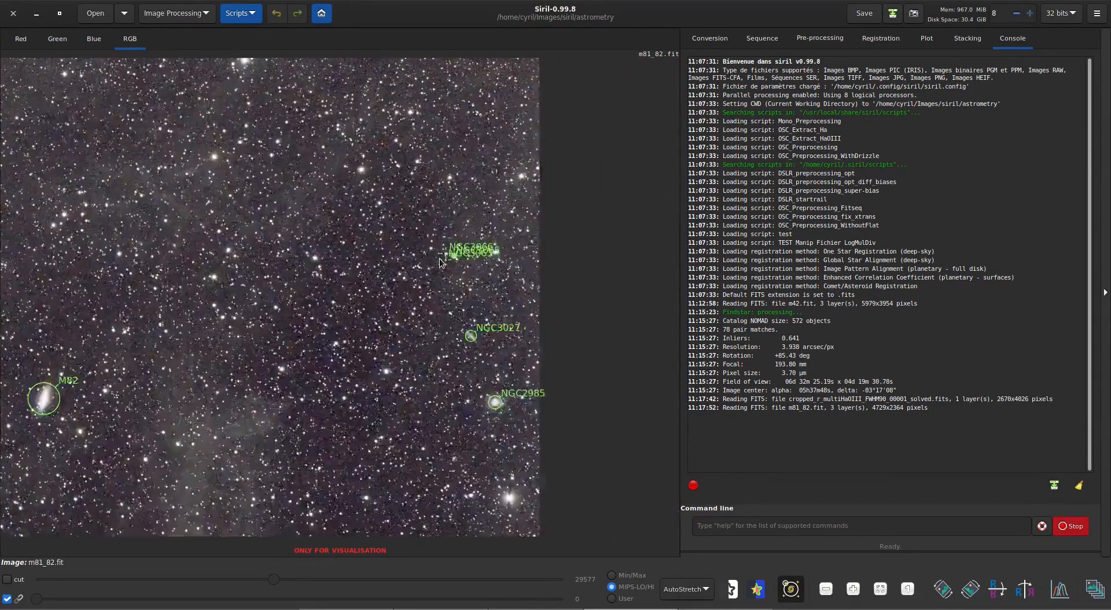
Refresh the object names on m81_82.fit and look over the star labels around M81 and M82.
left_click(755, 589)
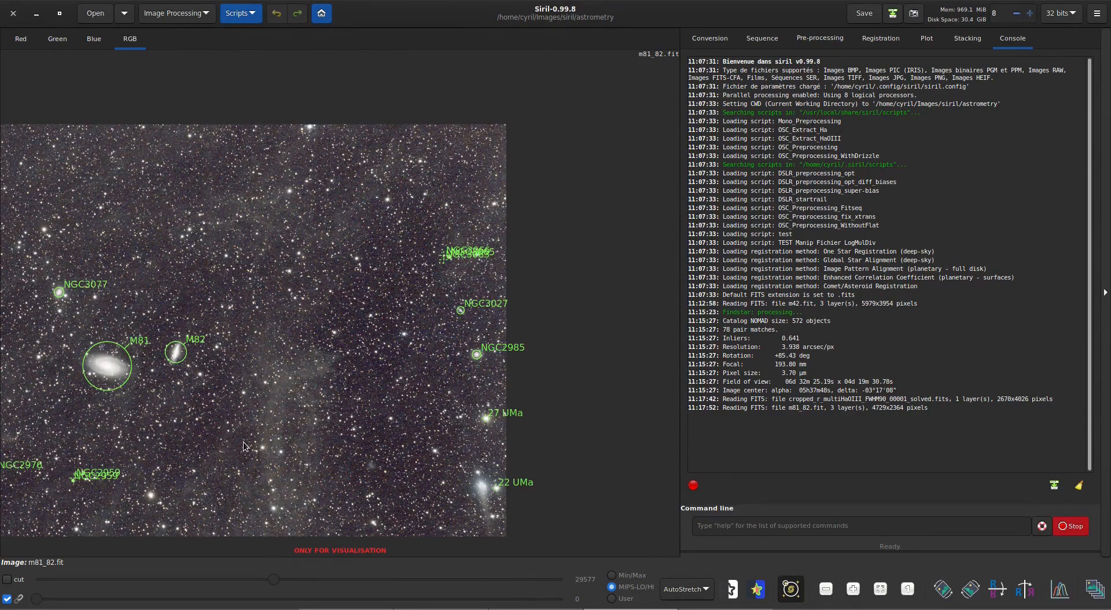
scroll(131, 275, "down", 2)
left_click_drag(249, 292, 543, 258)
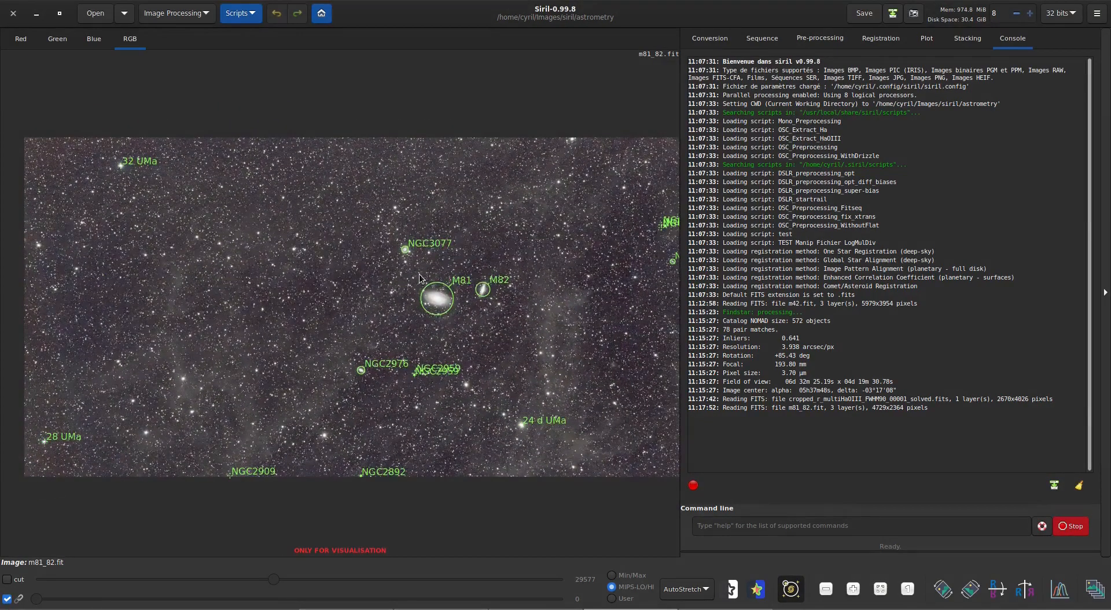
left_click(125, 12)
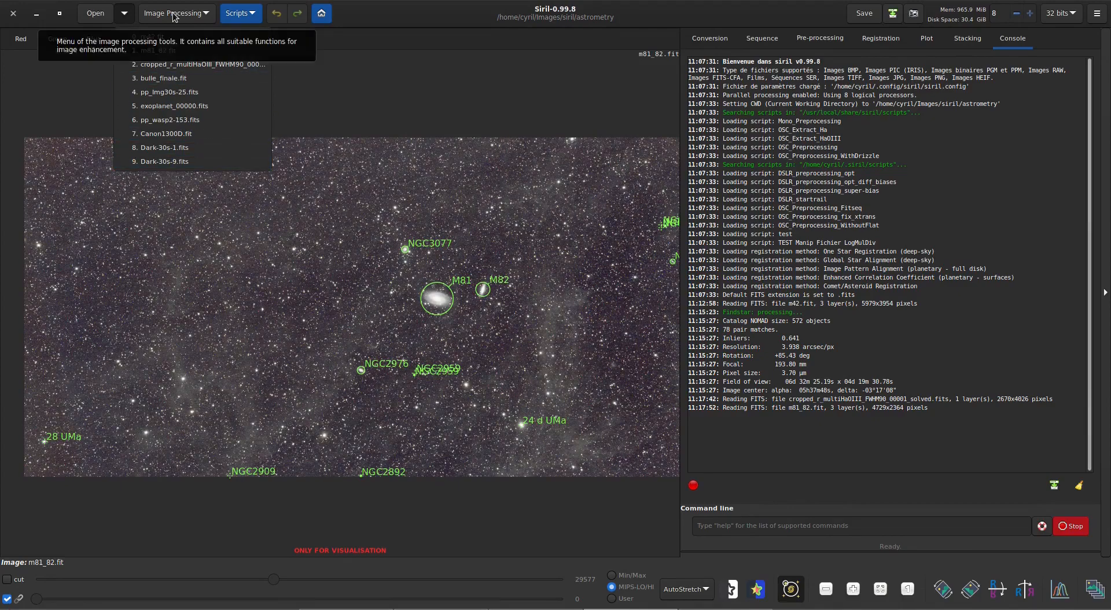
left_click(310, 370)
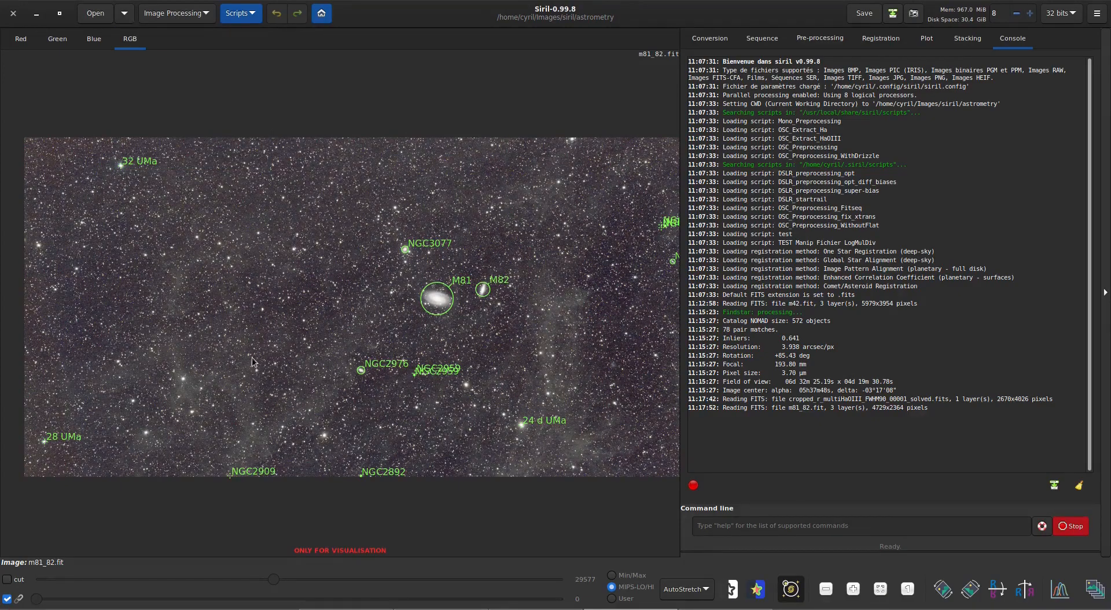
In the green channel, draw a small selection of about 68 x 65 px around the bright unlabelled star and compute its PSF.
left_click(57, 40)
scroll(182, 397, "up", 5)
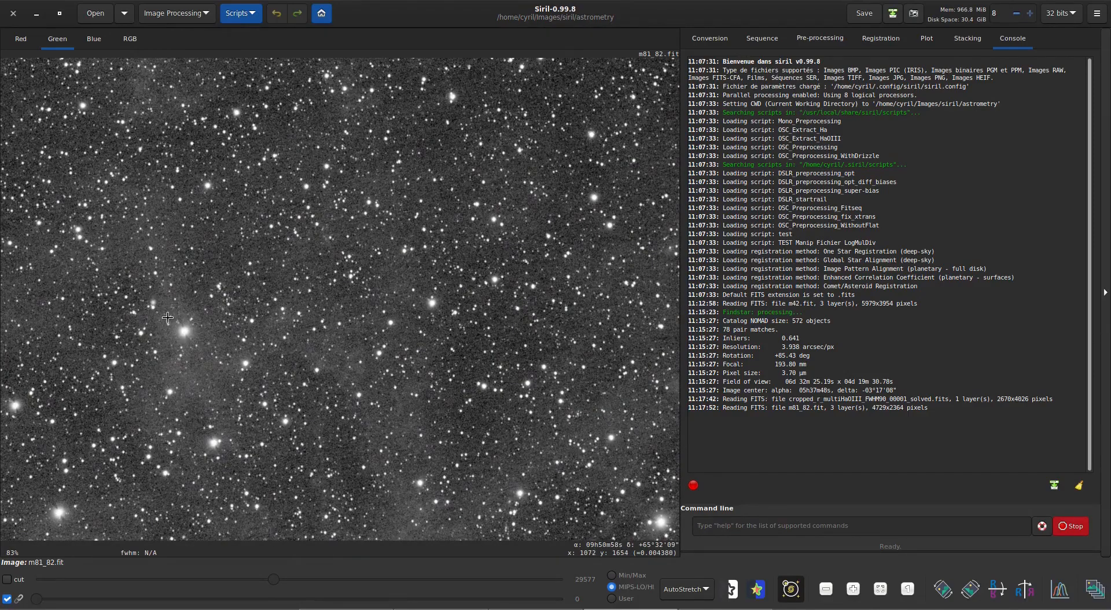
left_click_drag(168, 318, 201, 350)
right_click(326, 245)
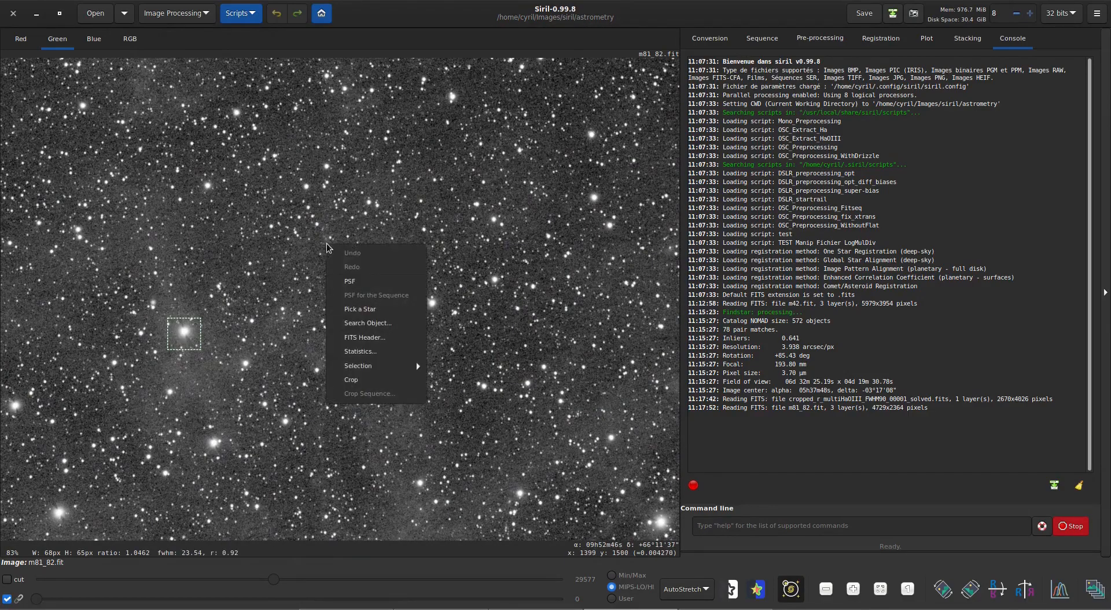
left_click(364, 280)
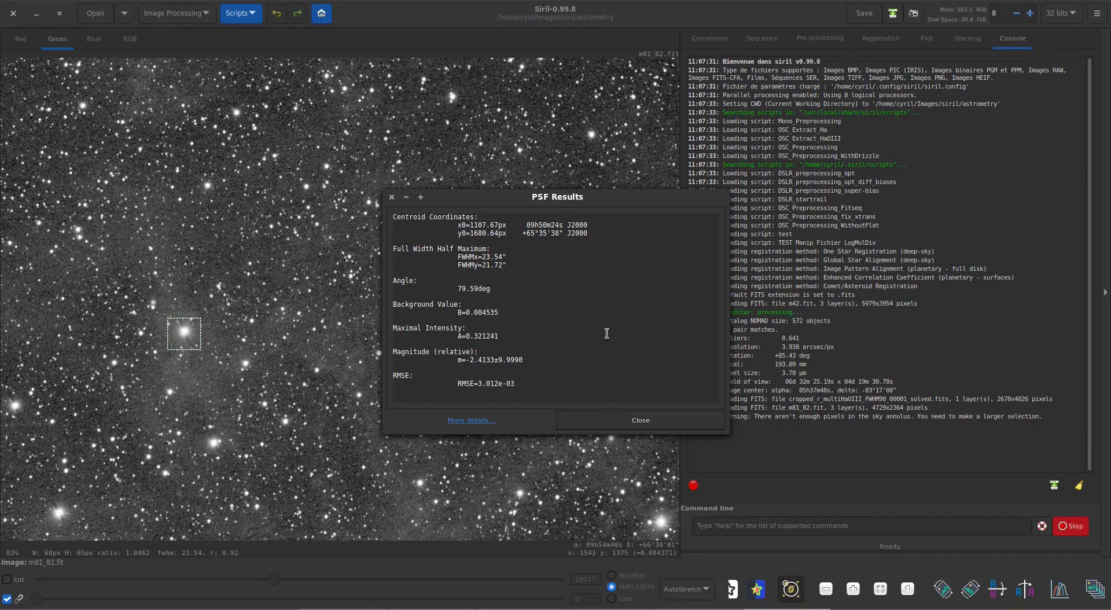
Review the star's J2000 coordinates, select its HD identifier on the SIMBAD details page in Firefox, and return to Siril to clear the selection.
left_click_drag(617, 237, 527, 226)
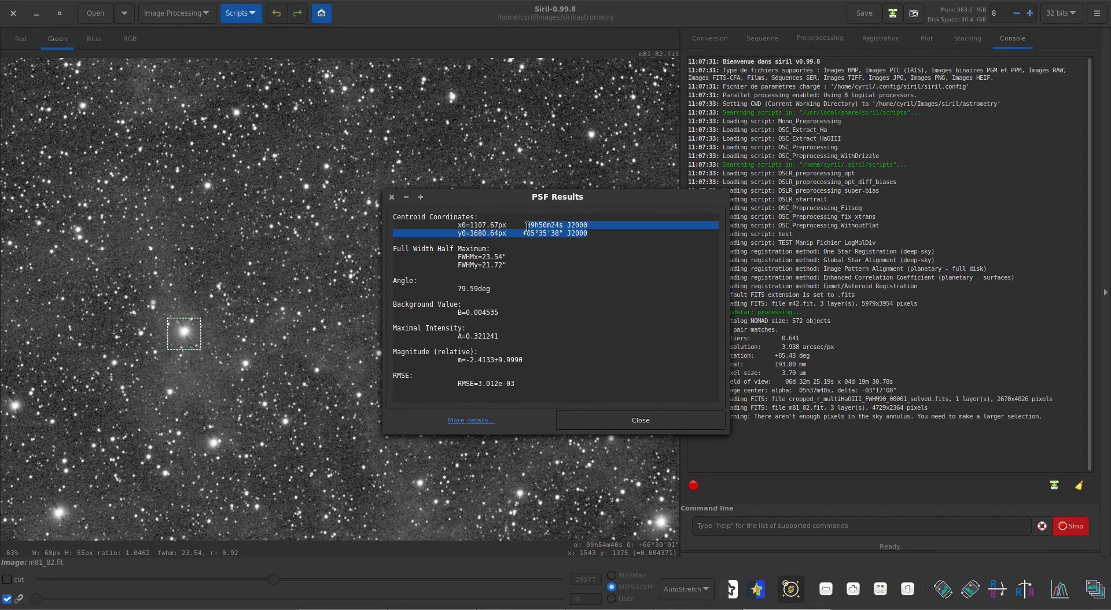
left_click(610, 268)
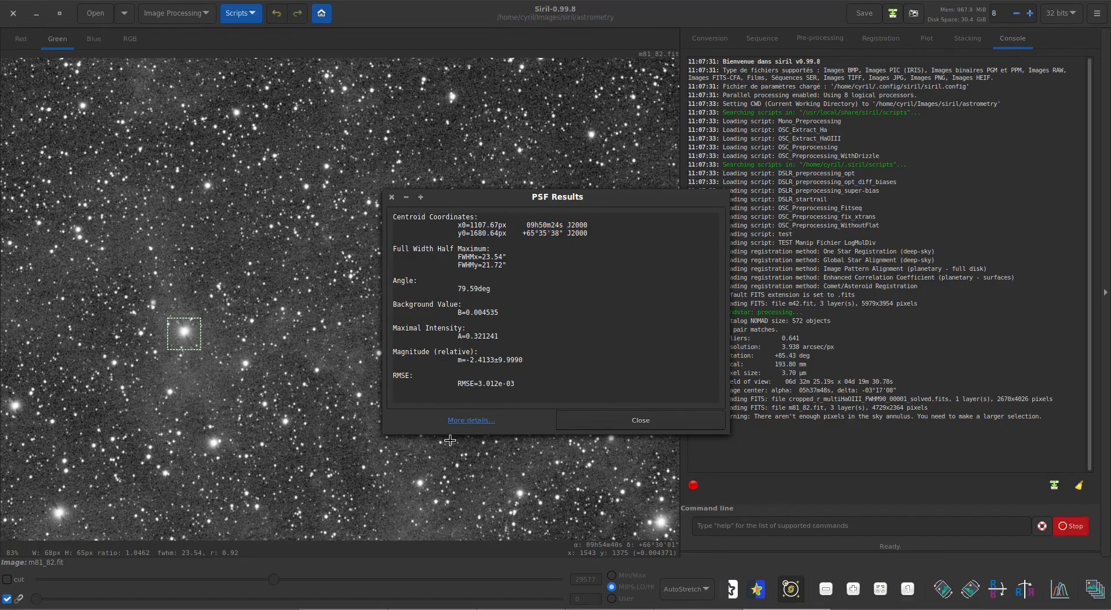
left_click(470, 421)
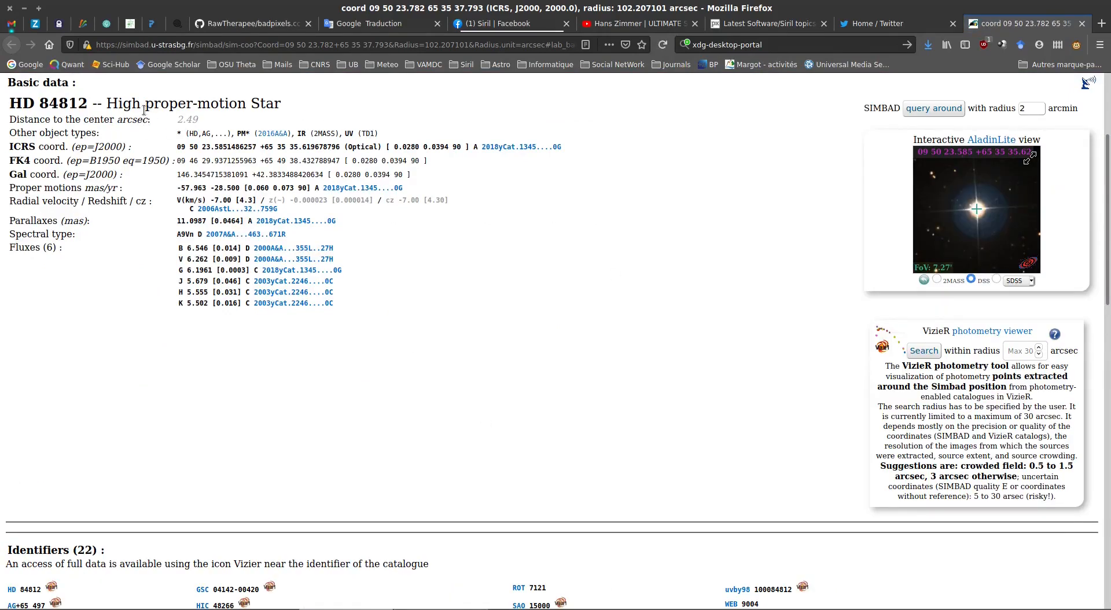
left_click_drag(9, 104, 85, 99)
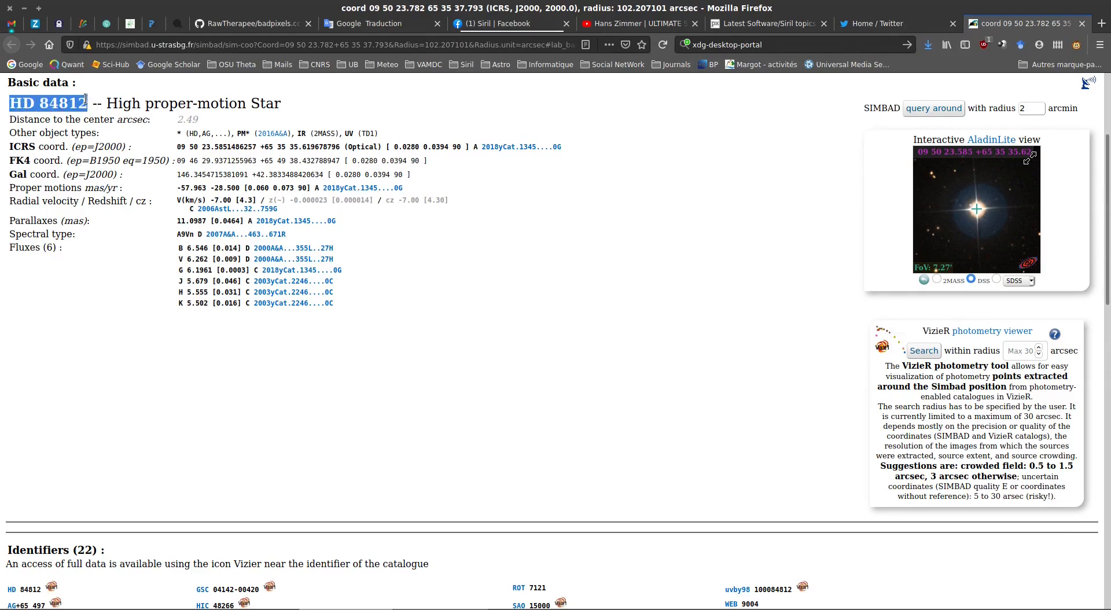
key("ctrl+alt+Right")
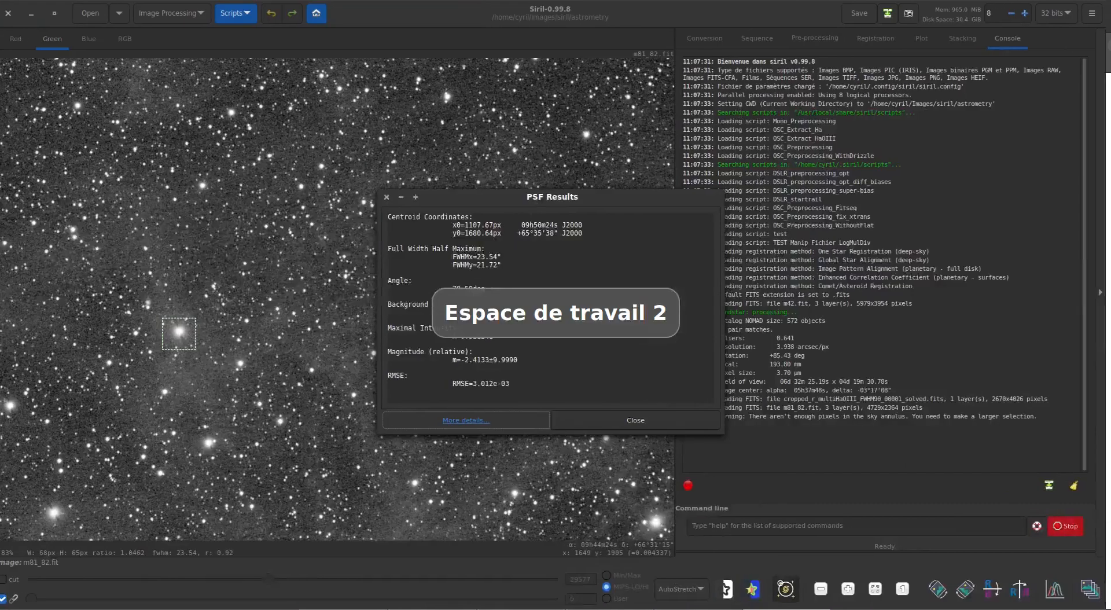
left_click(634, 426)
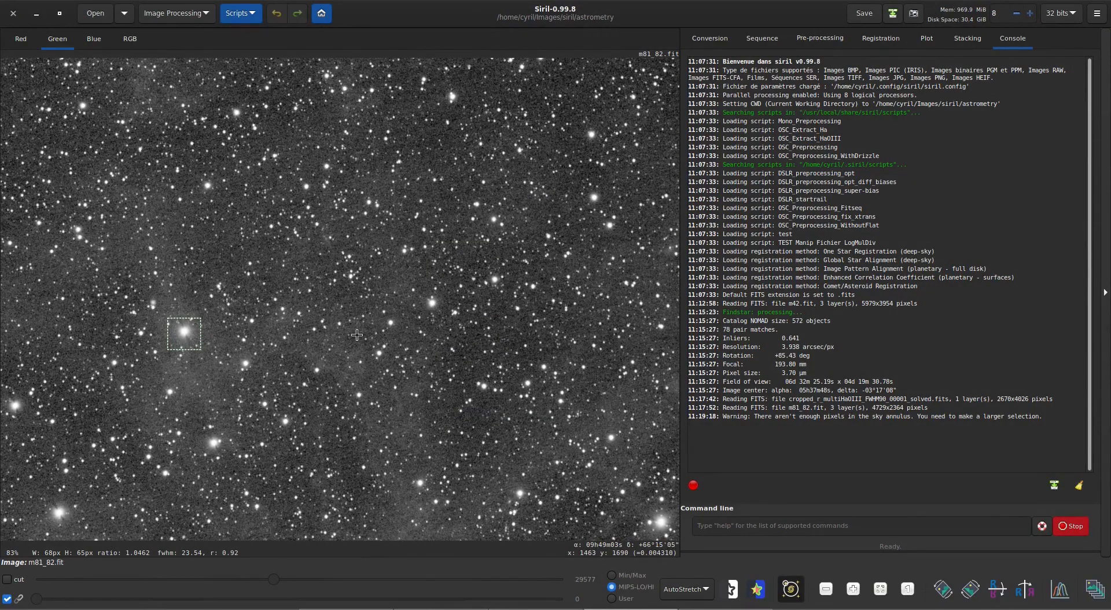
left_click(290, 332)
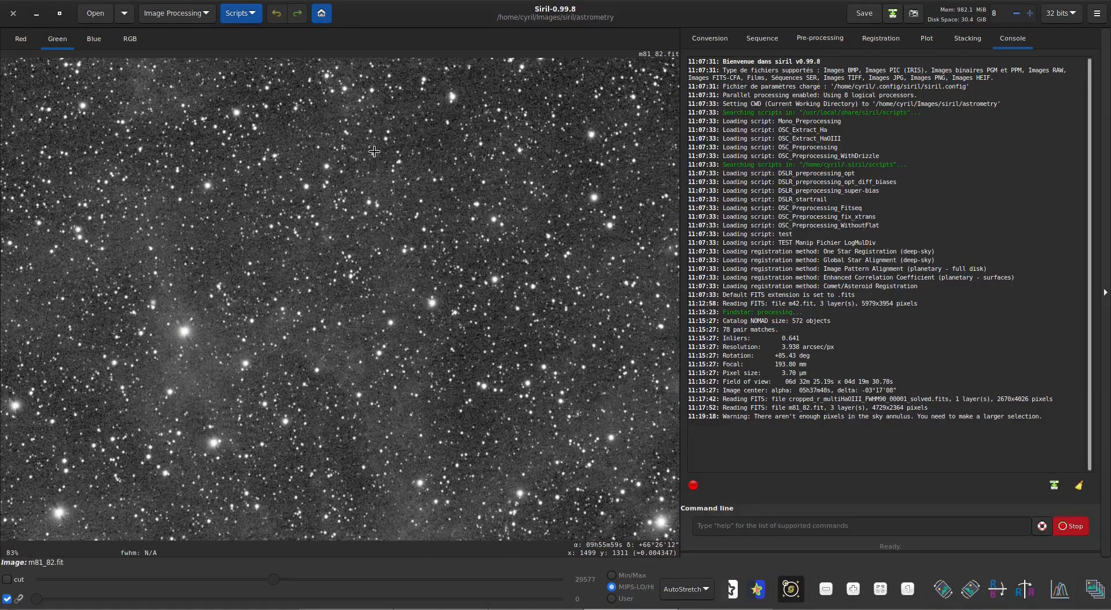
right_click(360, 211)
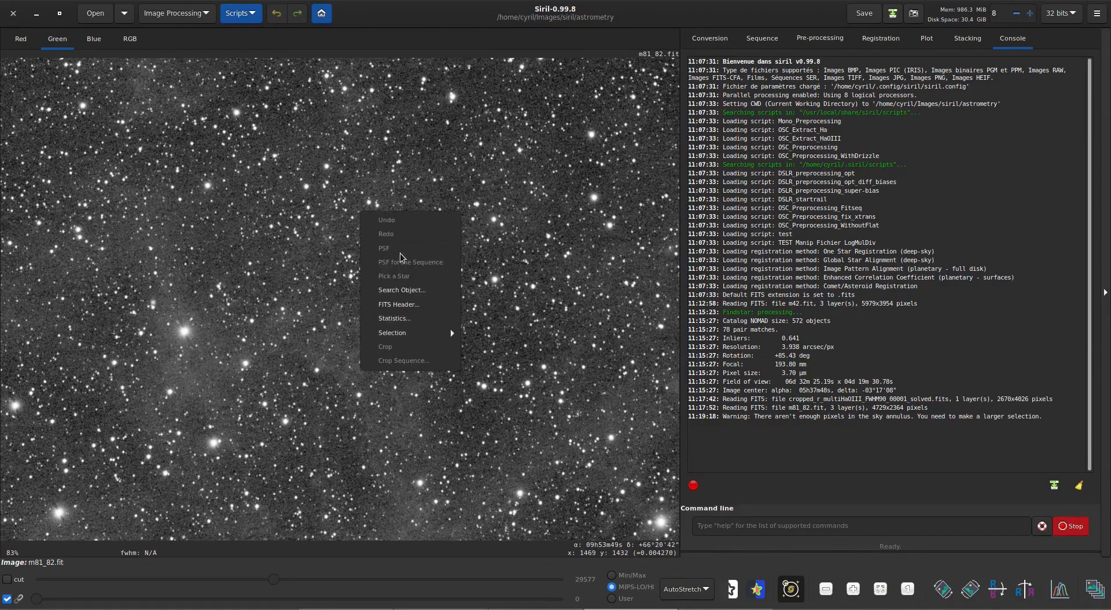
left_click(417, 290)
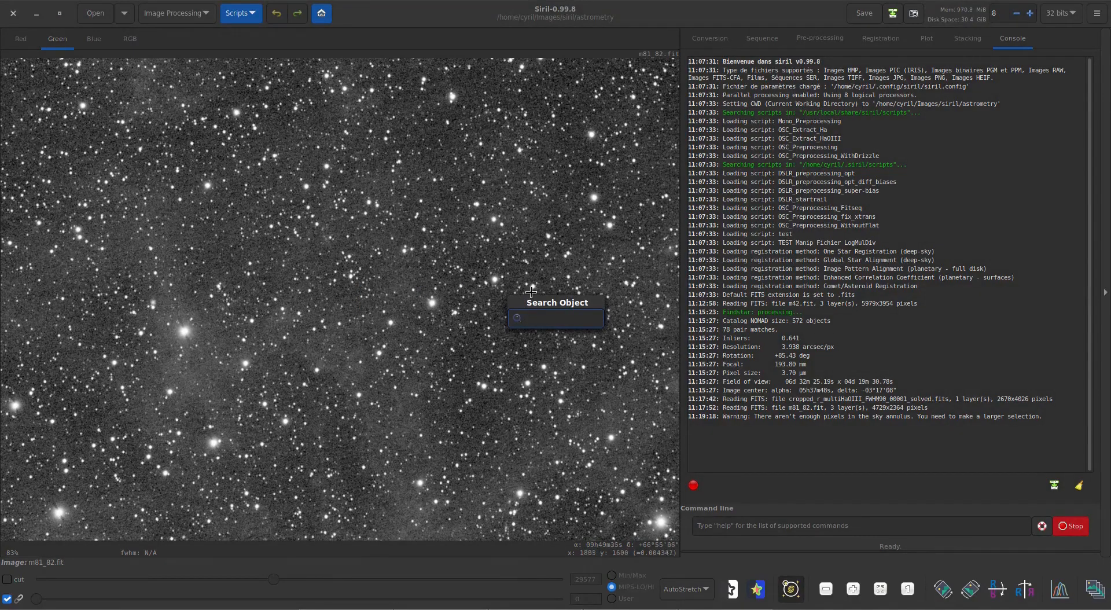
key("Escape")
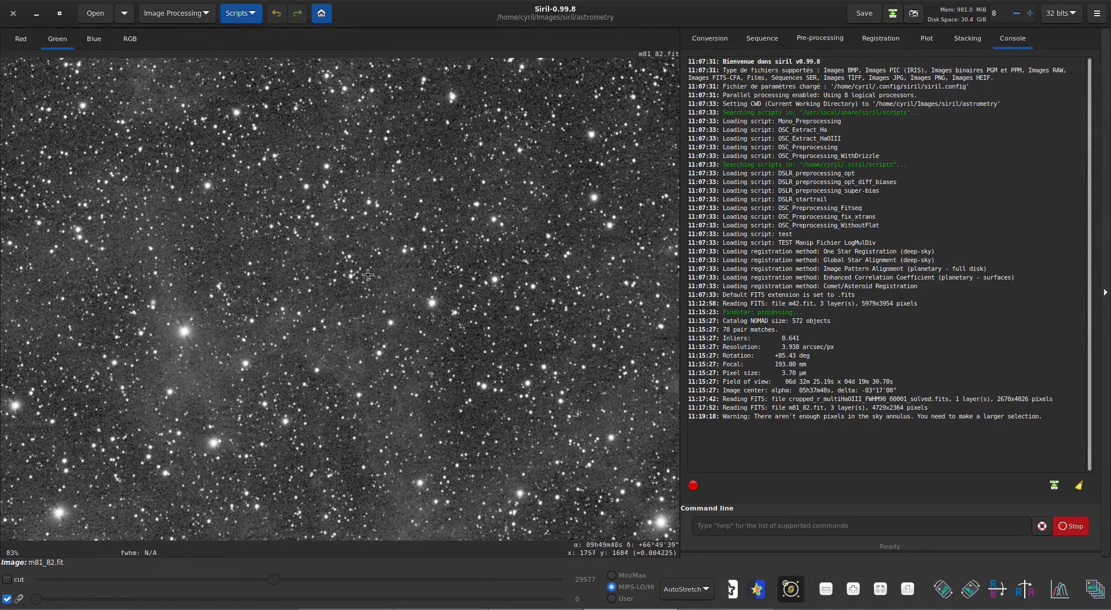
Search for the object HD 84812 to annotate it on the image, and inspect its marker up close.
key("ctrl+slash")
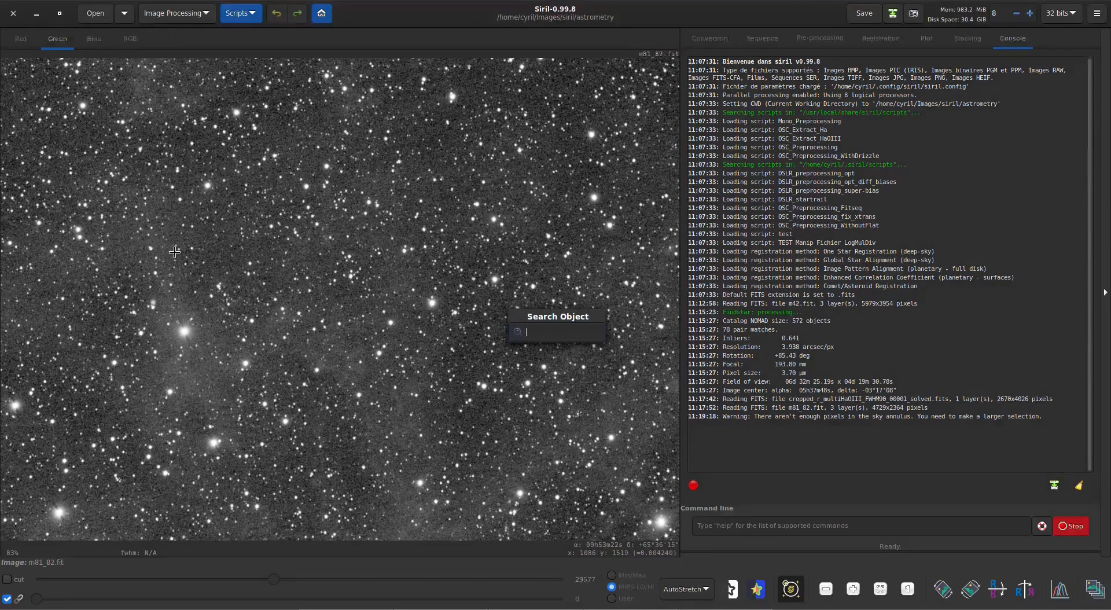
type("HD 84812")
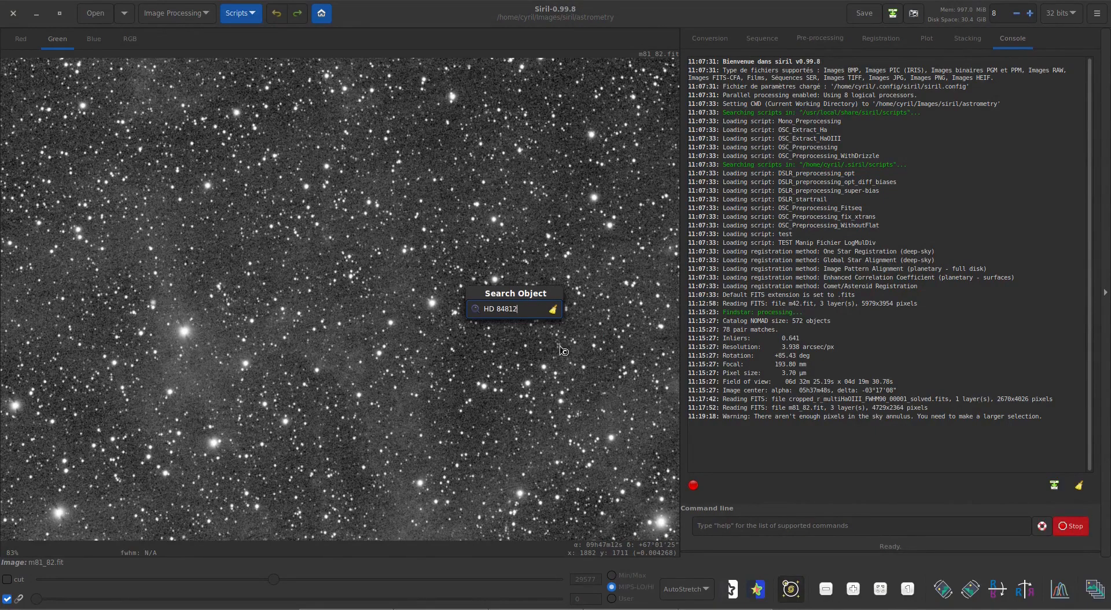
key("Return")
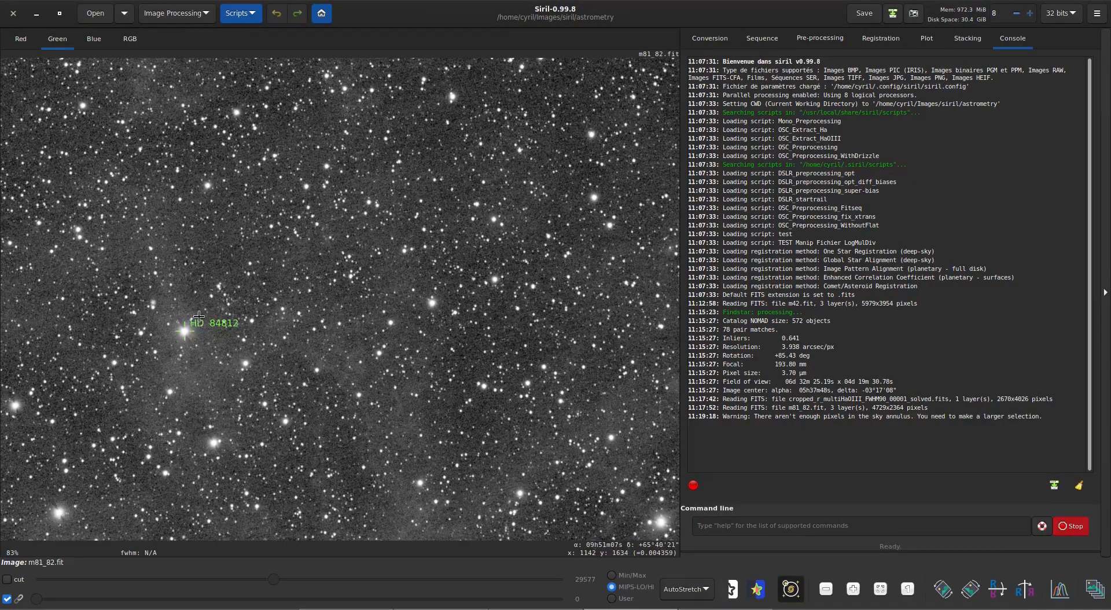
scroll(182, 340, "up", 3)
scroll(175, 274, "down", 3)
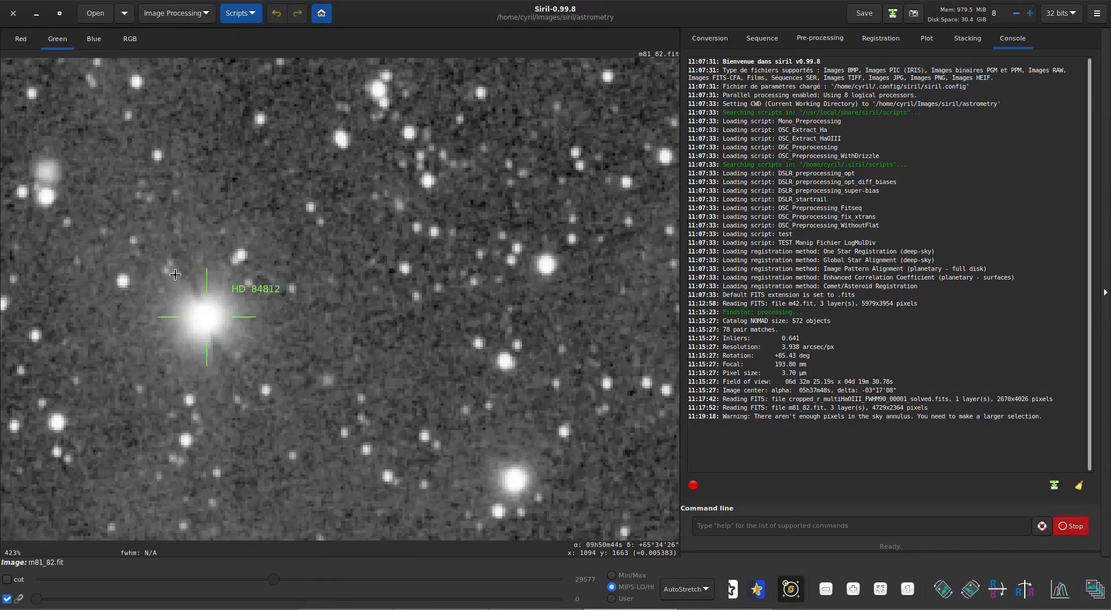
Open the recent file exoplanet_00000.fits and bring up the Image Plate Solver for it.
left_click(125, 14)
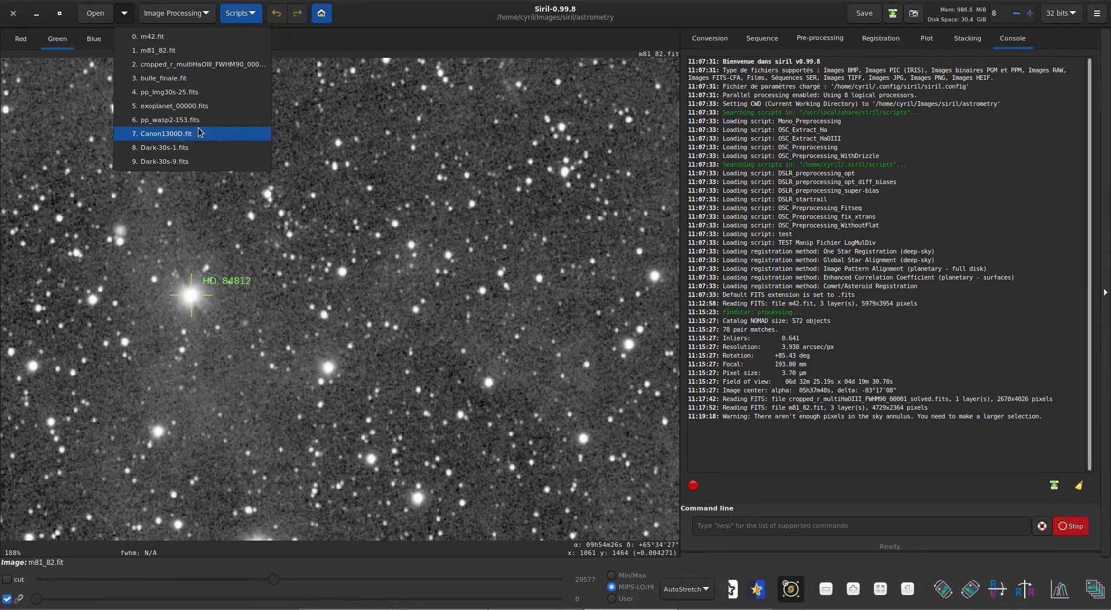
left_click(173, 106)
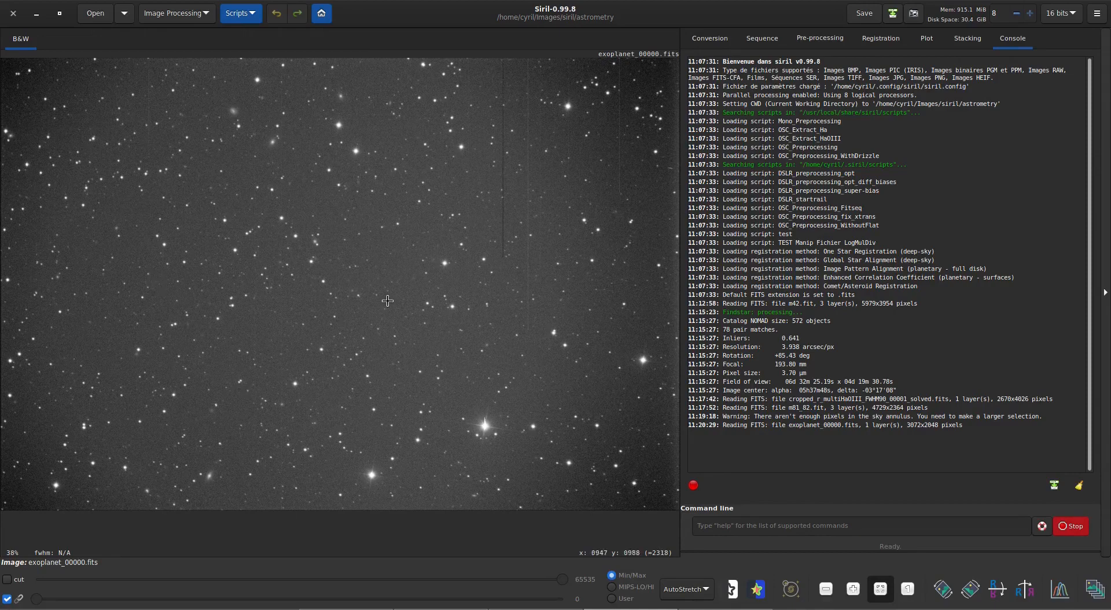
left_click(1101, 16)
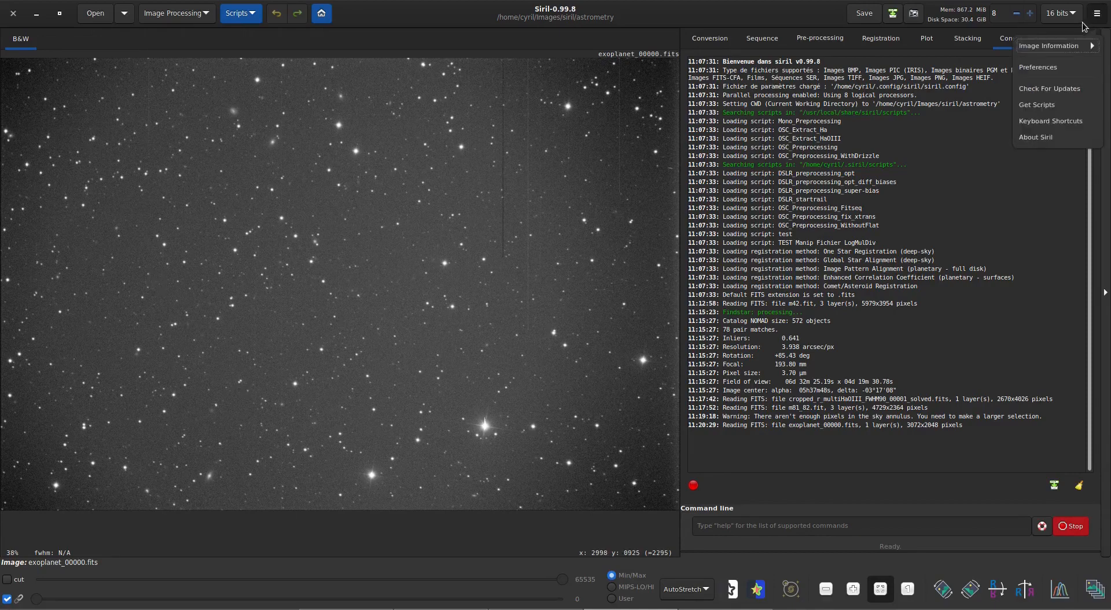
left_click(1048, 46)
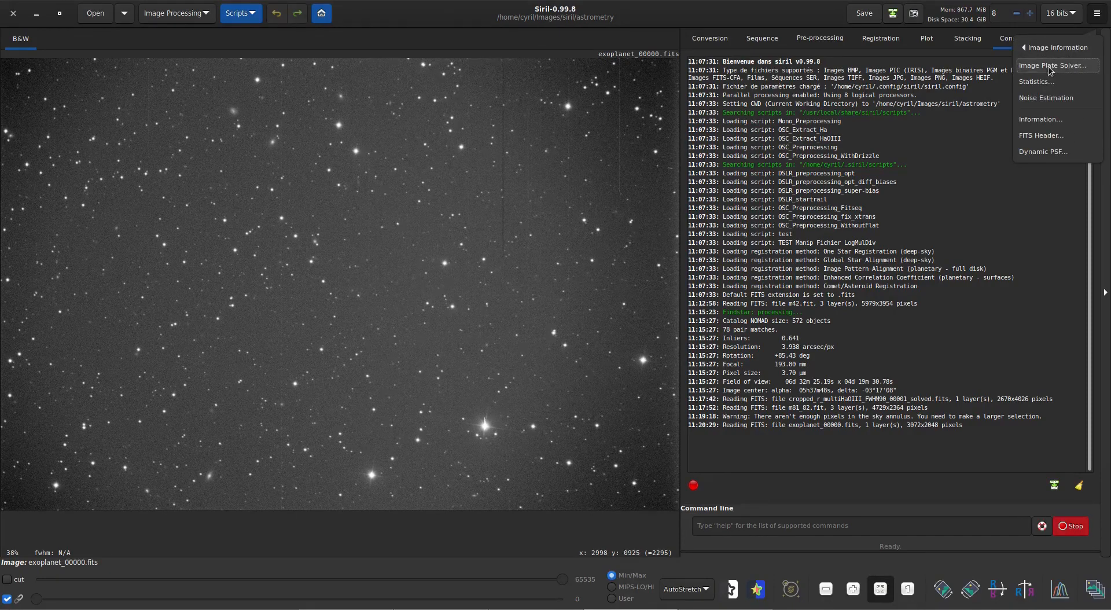
left_click(1049, 67)
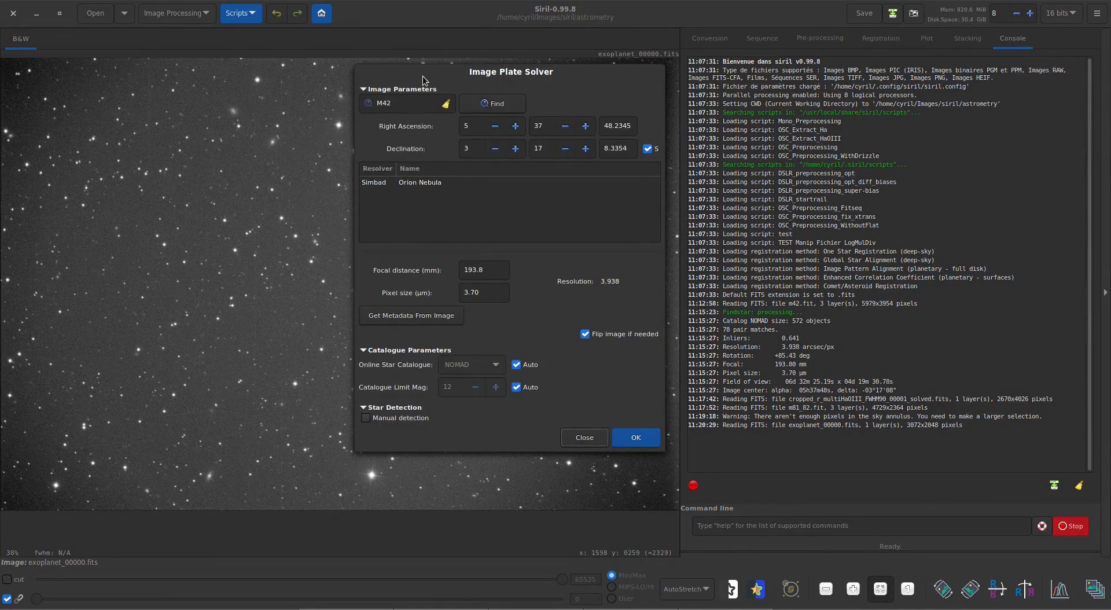
Look up HAT-P-51 in the plate solver and select its Simbad entry as the target coordinates.
left_click_drag(425, 76, 682, 109)
double_click(681, 139)
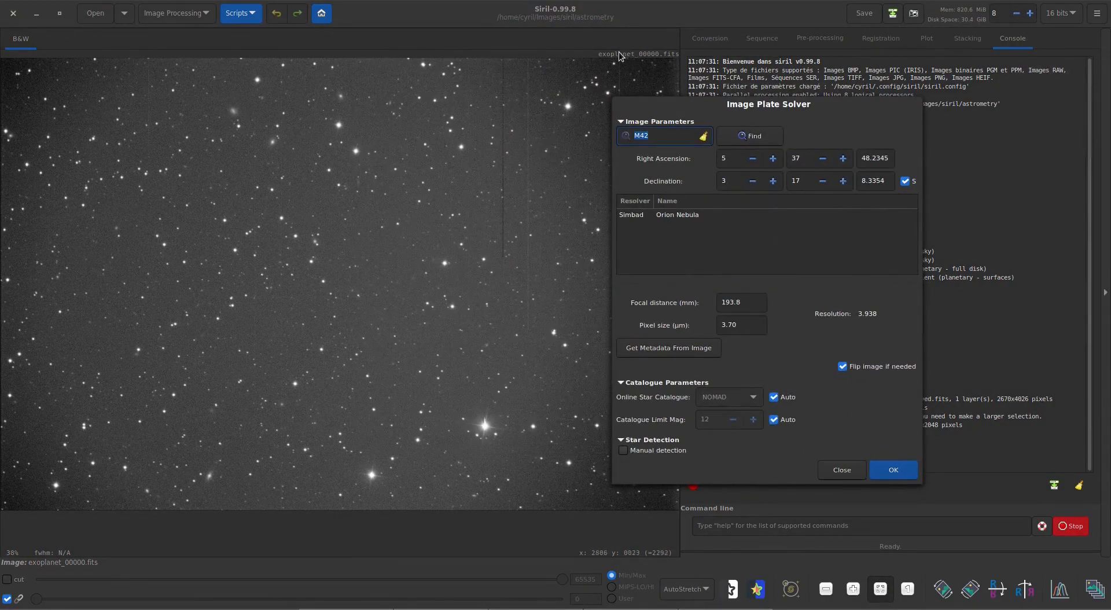
type("HAT-P-51")
left_click(759, 132)
left_click(684, 220)
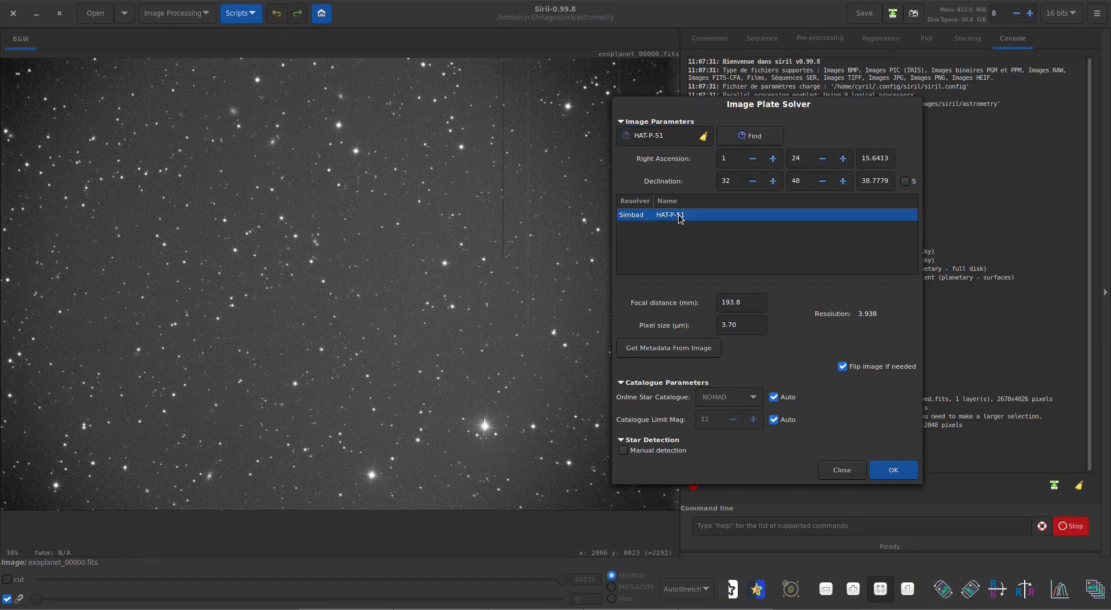
Plate-solve the image with the focal distance and pixel size taken from its metadata, and close the solver.
left_click(653, 349)
left_click(893, 471)
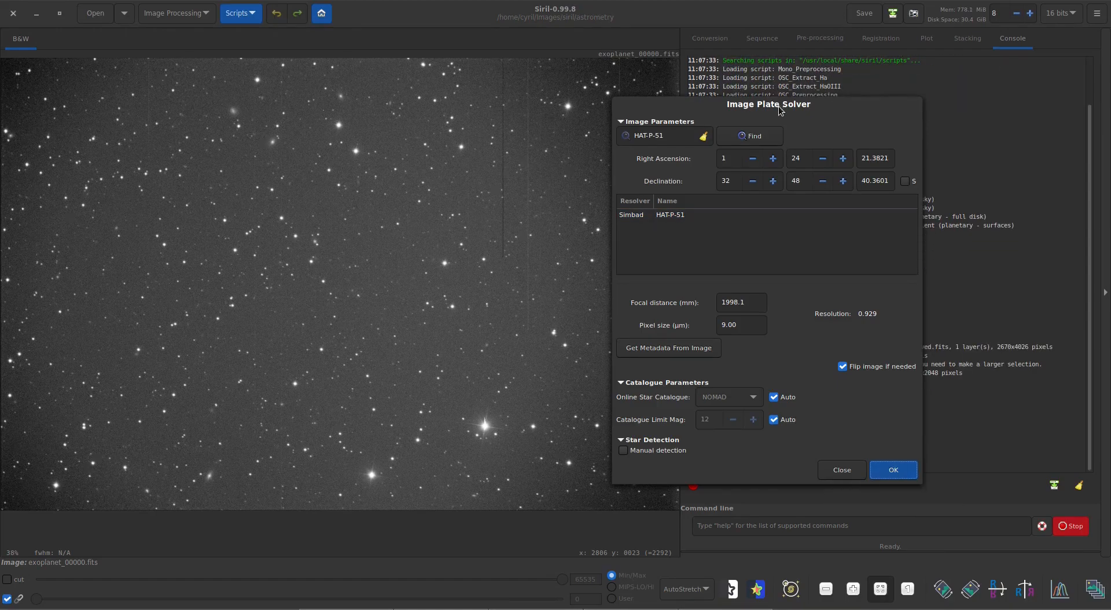
left_click_drag(782, 108, 596, 111)
left_click(653, 473)
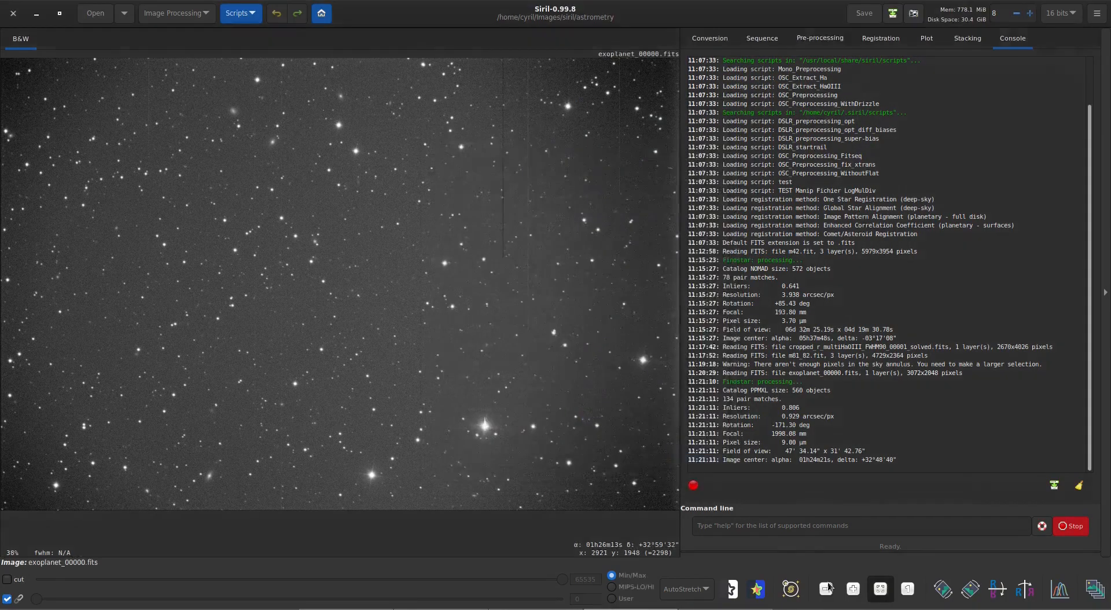
Search for the object HAT-P-51 to annotate it on the image, and inspect its marker up close and in the whole field.
left_click(791, 591)
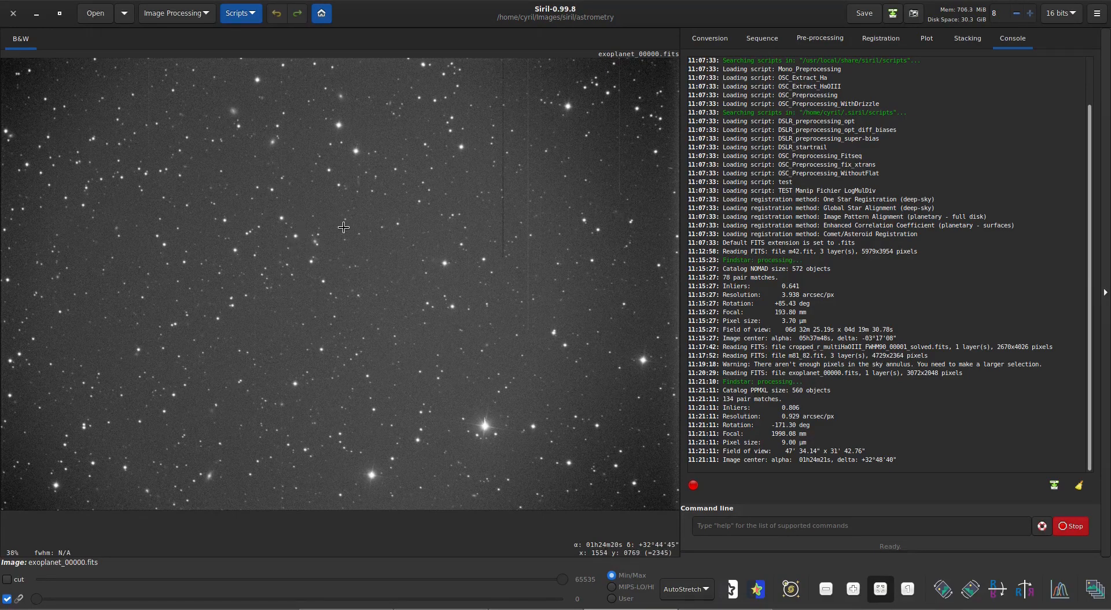
key("ctrl+slash")
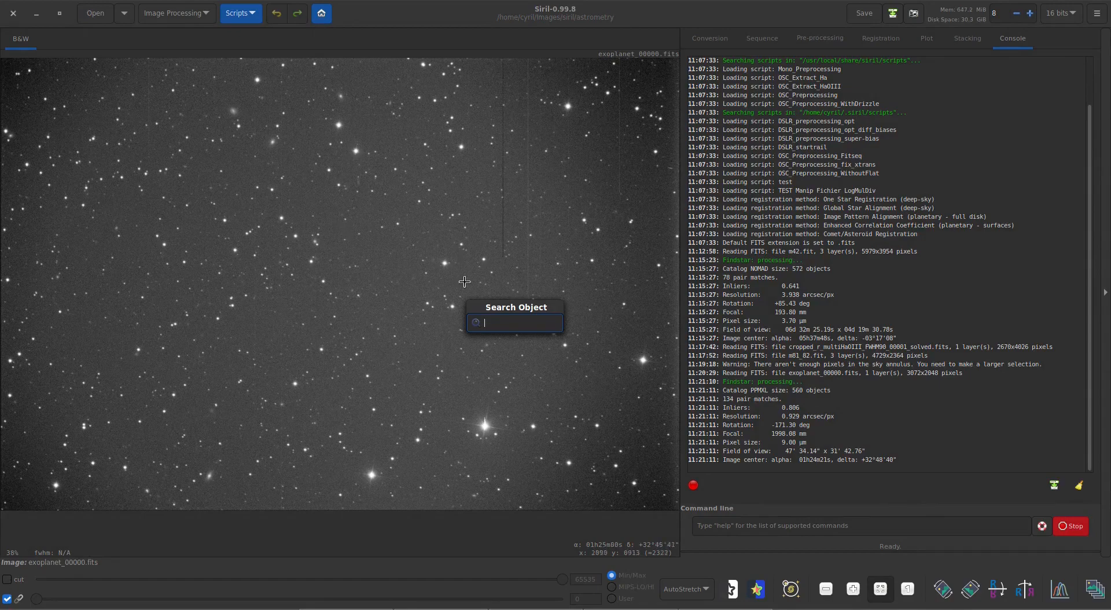
left_click_drag(516, 307, 525, 289)
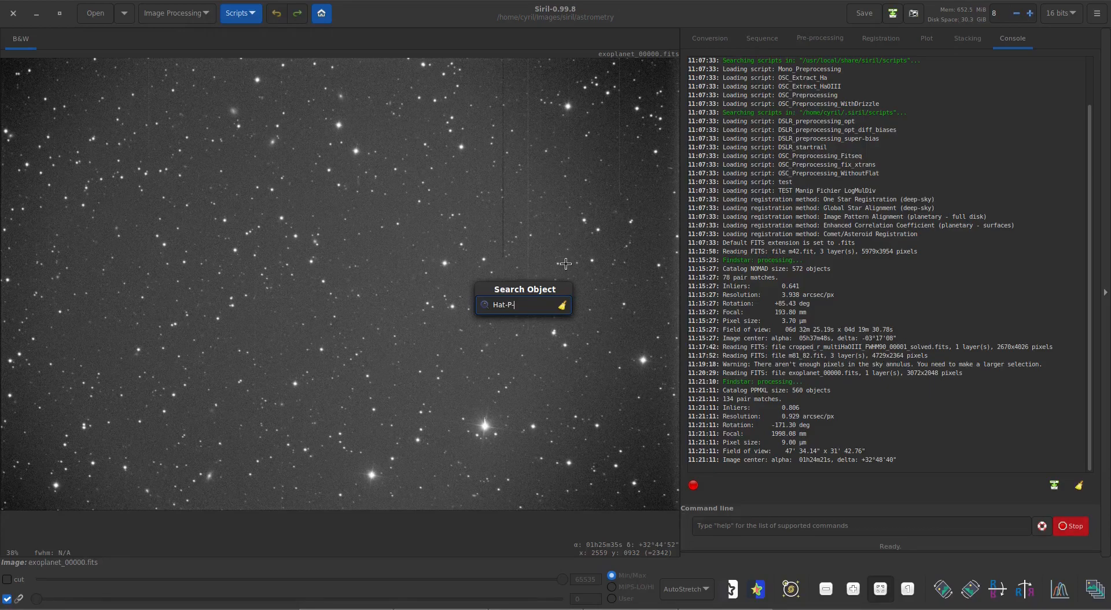
key("Return")
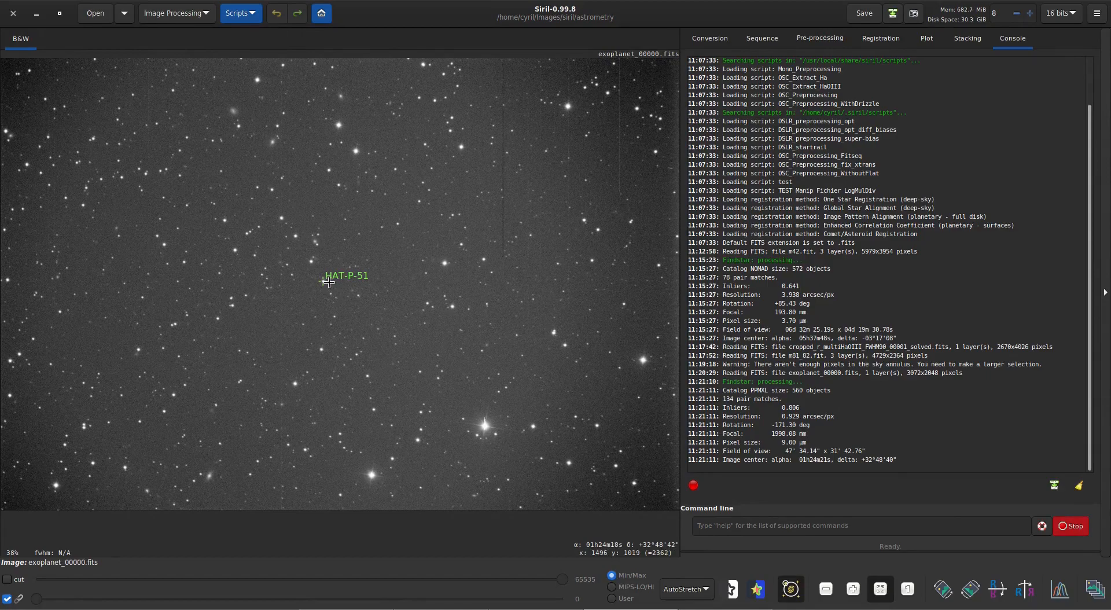
scroll(327, 282, "up", 1)
scroll(305, 280, "up", 6)
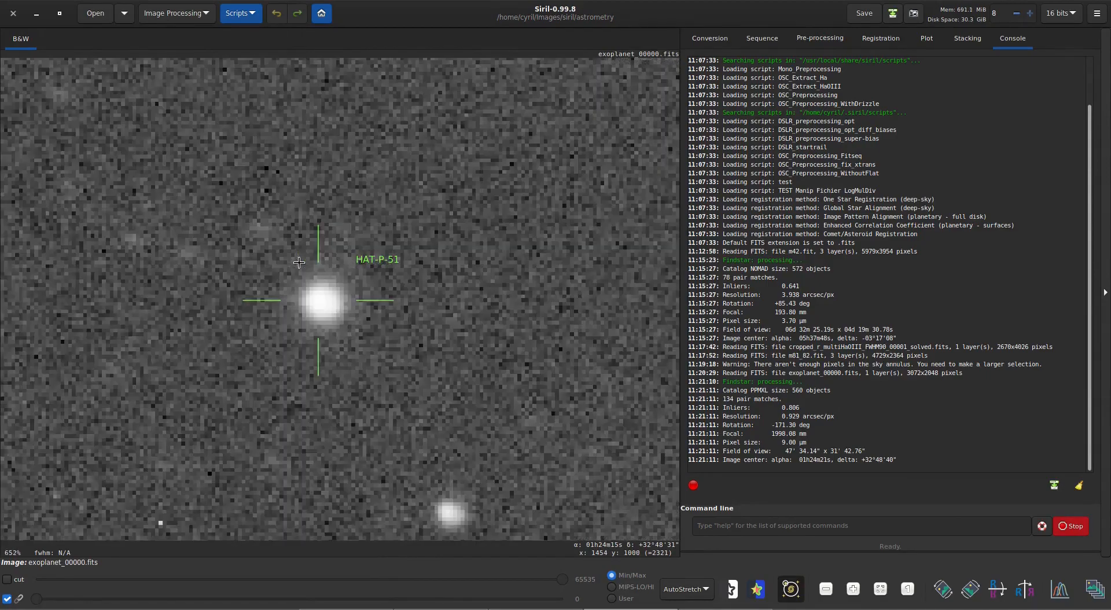
scroll(322, 317, "down", 4)
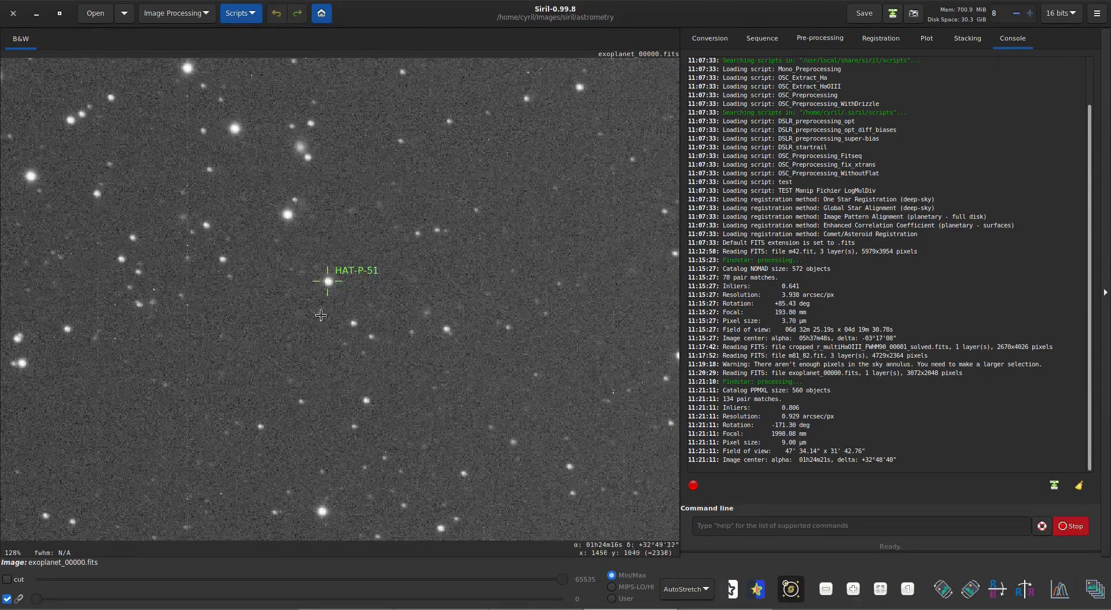
scroll(321, 318, "down", 2)
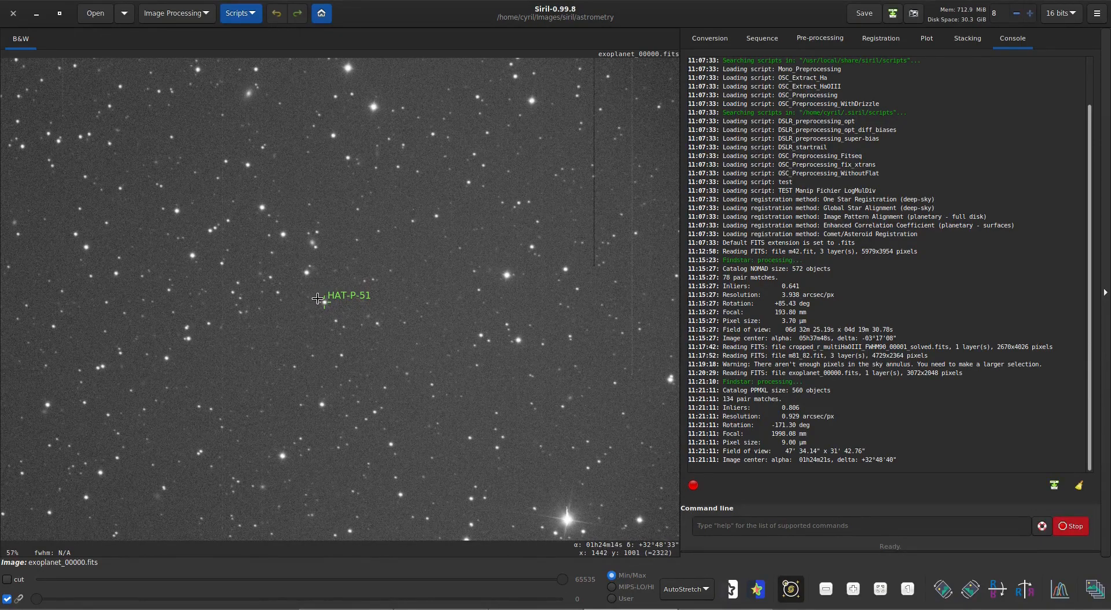
left_click_drag(311, 290, 340, 322)
scroll(412, 420, "down", 1)
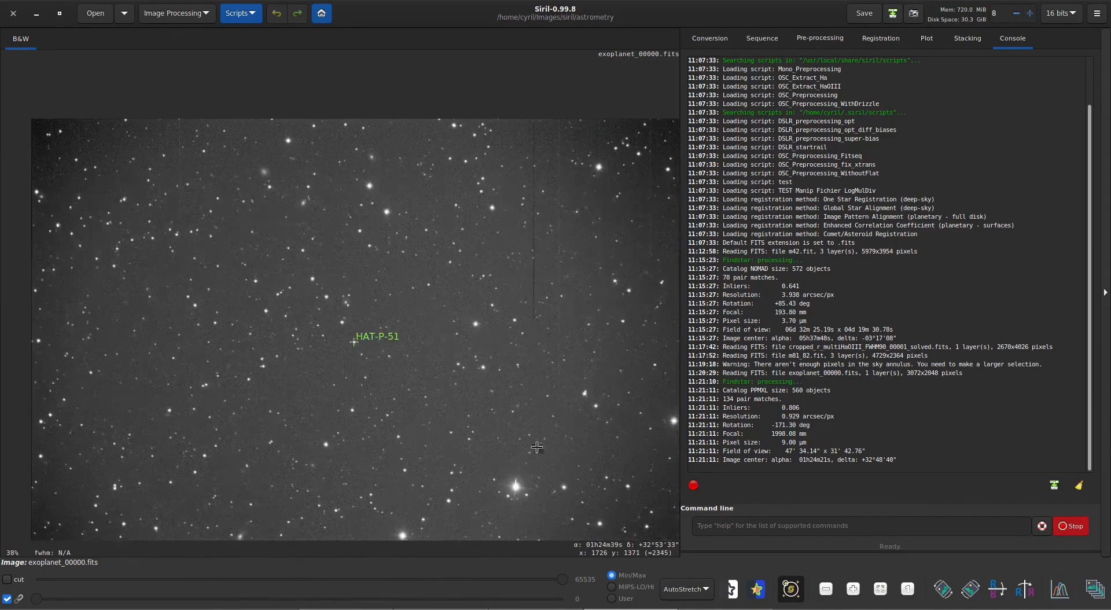
Toggle the object names off and on again, and save a snapshot of the annotated image.
left_click(795, 588)
left_click(794, 588)
left_click(913, 15)
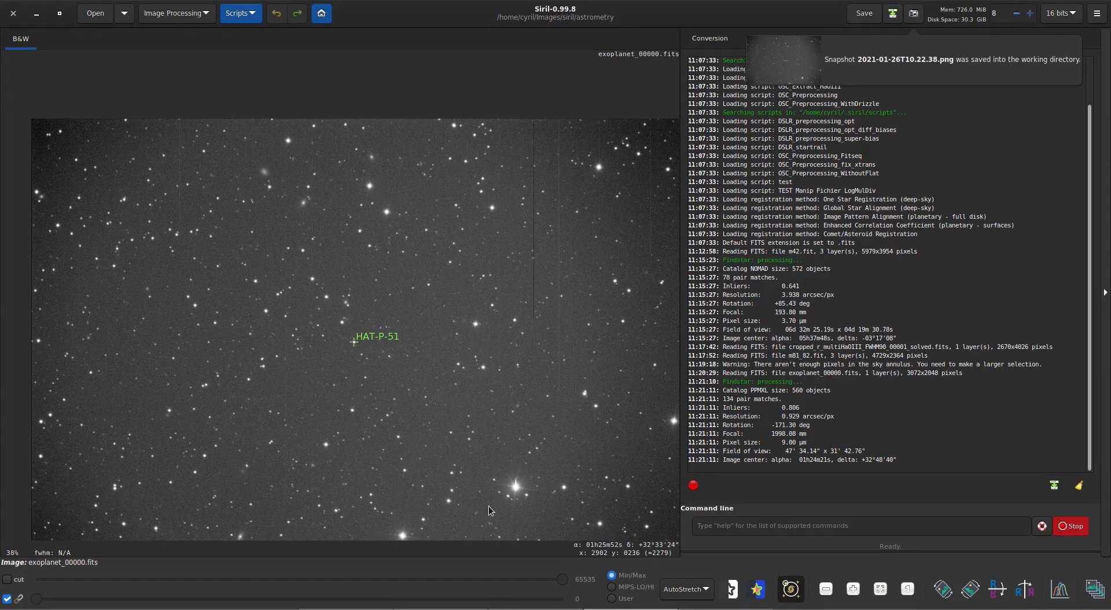
Switch to the file manager, view the snapshot 2021-01-26T10.22.38.png from the astrometry folder, and return to Siril.
left_click(524, 608)
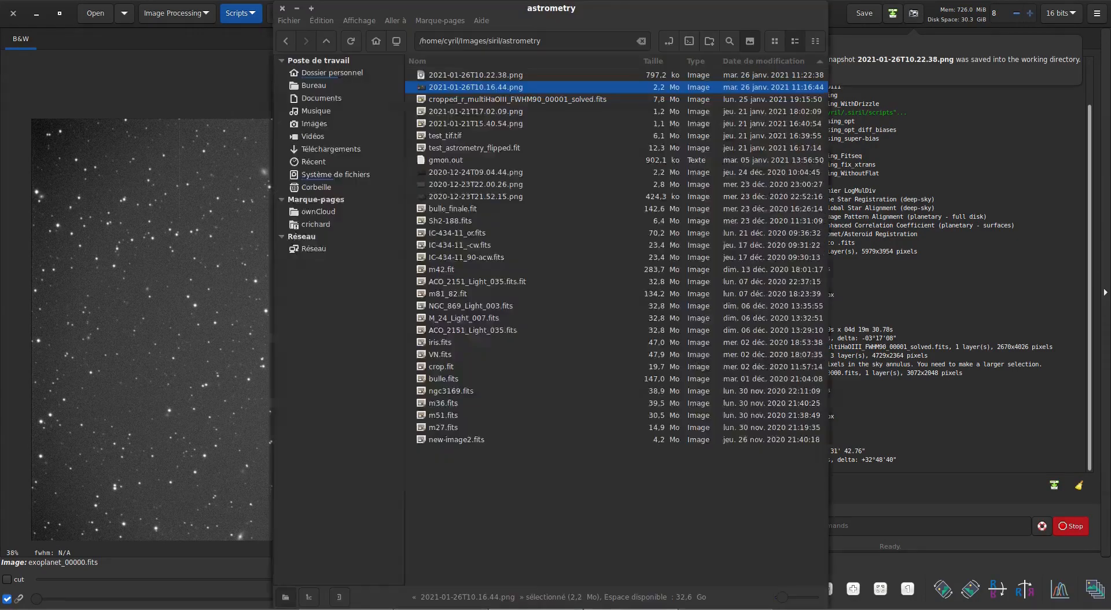
left_click(434, 77)
double_click(435, 77)
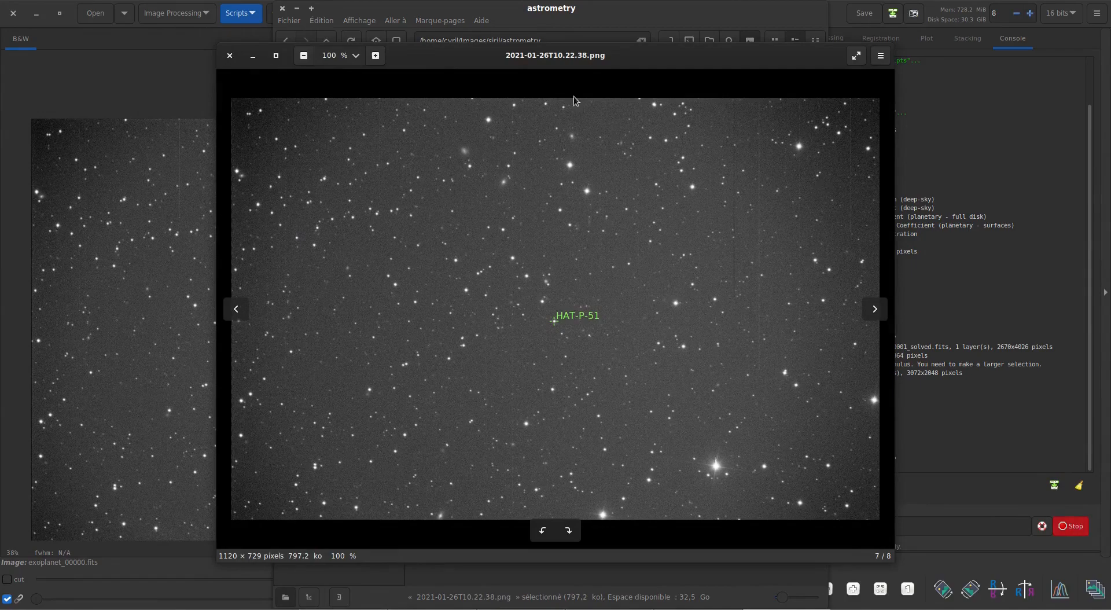
left_click(230, 57)
left_click(187, 95)
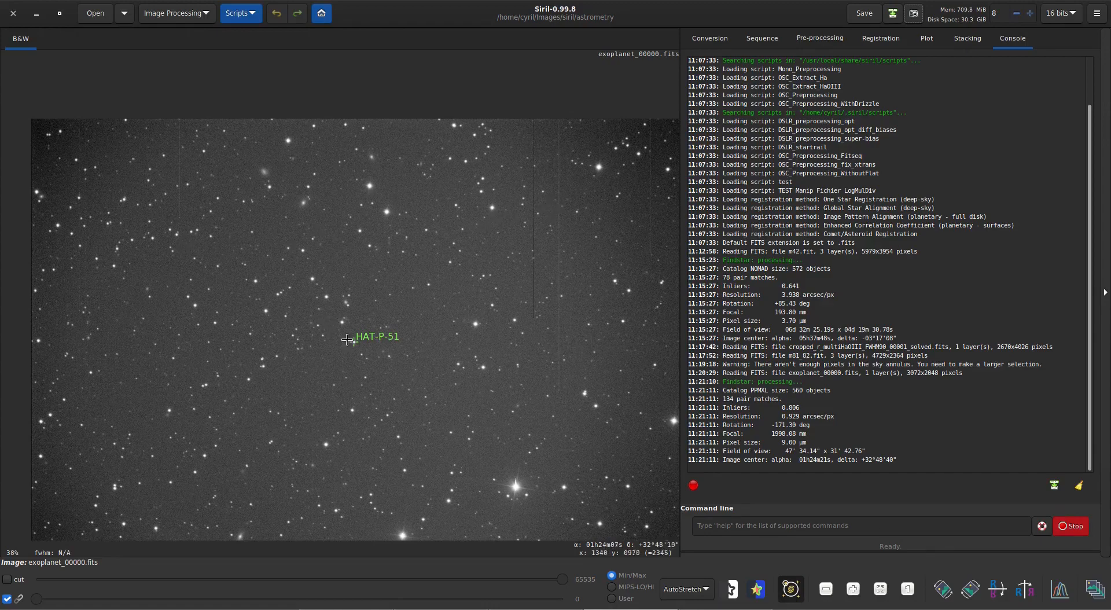
scroll(336, 375, "up", 5)
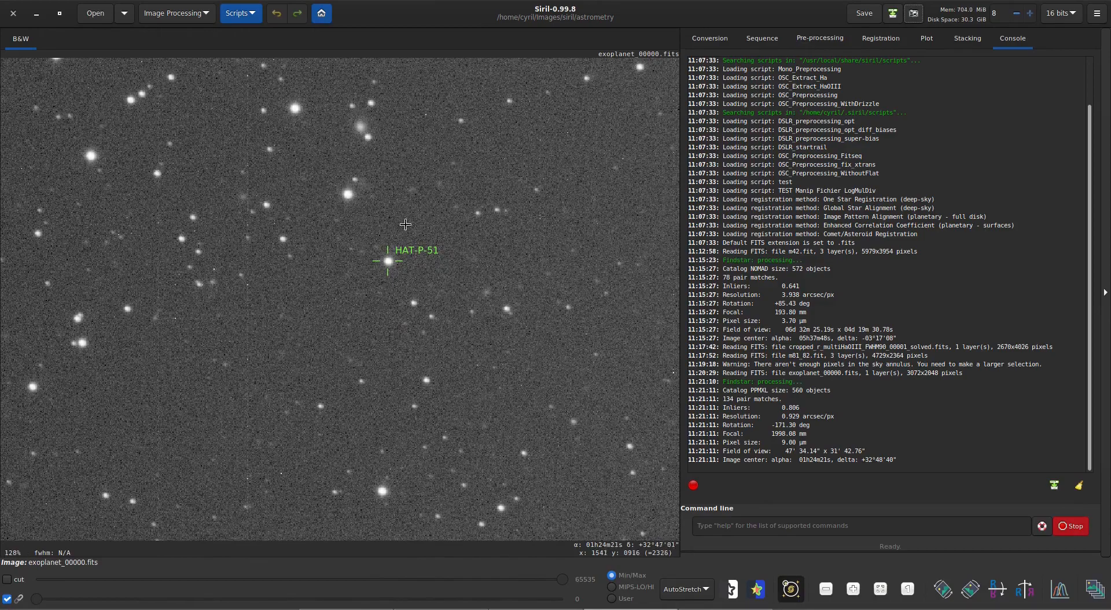
scroll(380, 270, "down", 2)
scroll(380, 269, "up", 8)
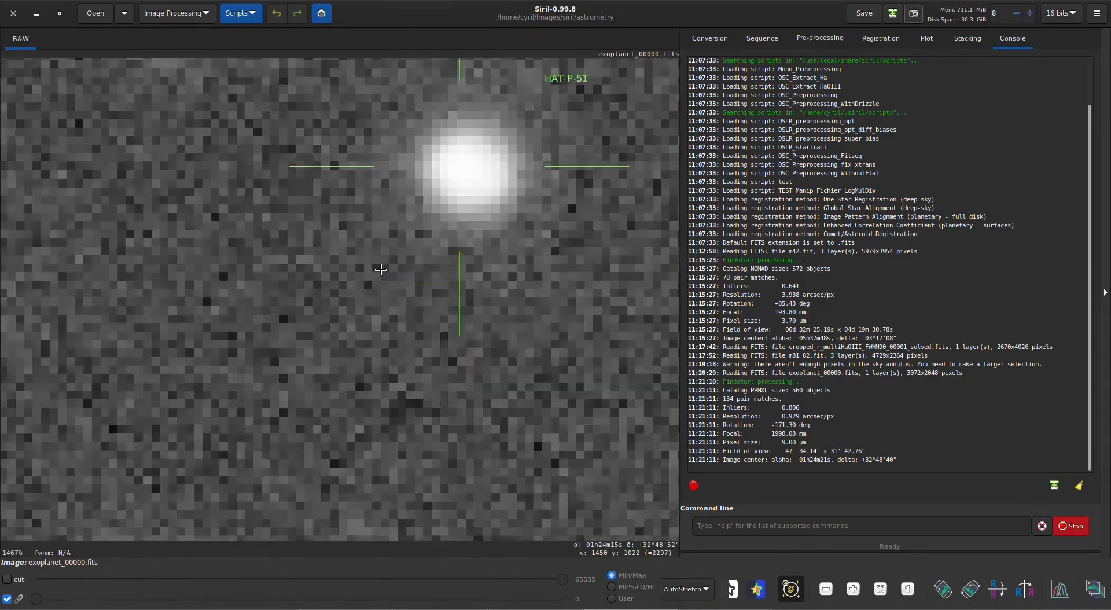
scroll(380, 270, "down", 6)
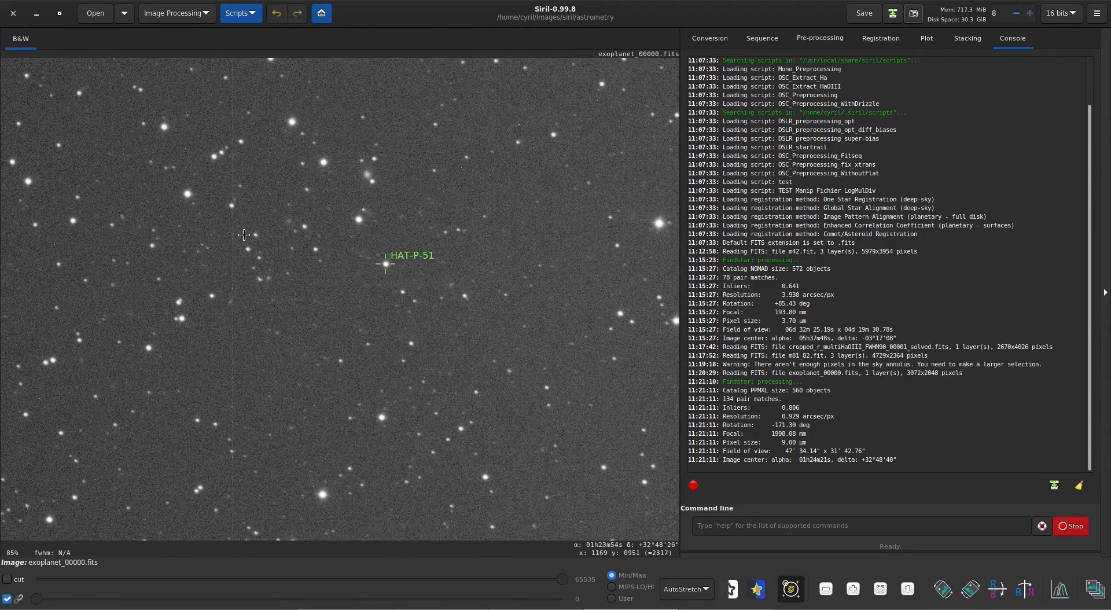
scroll(372, 243, "down", 1)
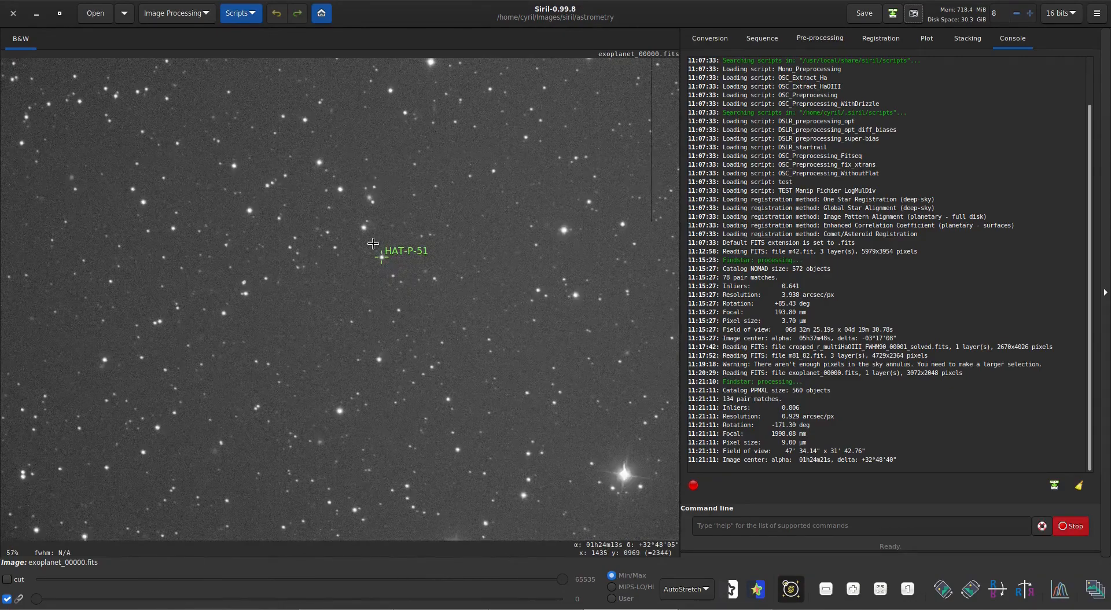